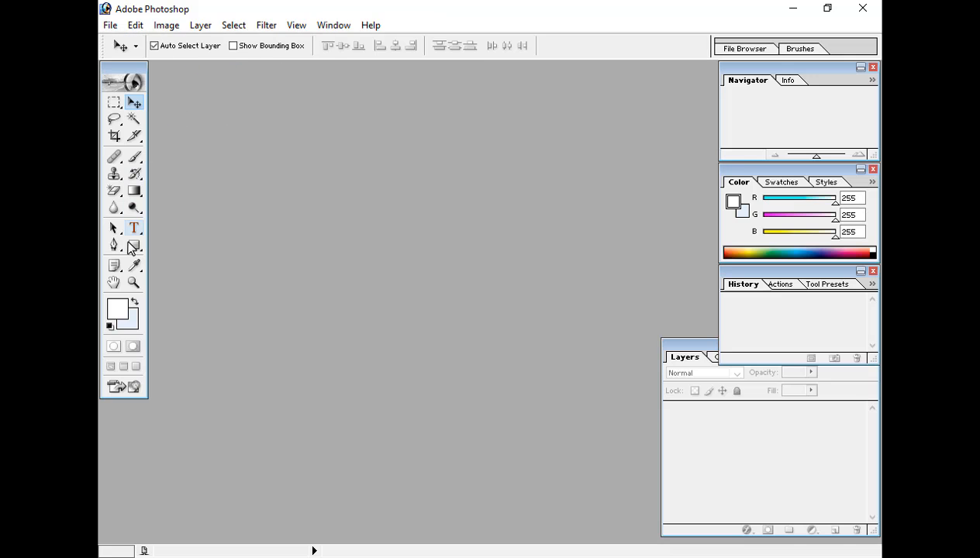
Open the image wl.jpeg from the Resources folder in a maximized window
double_click(279, 213)
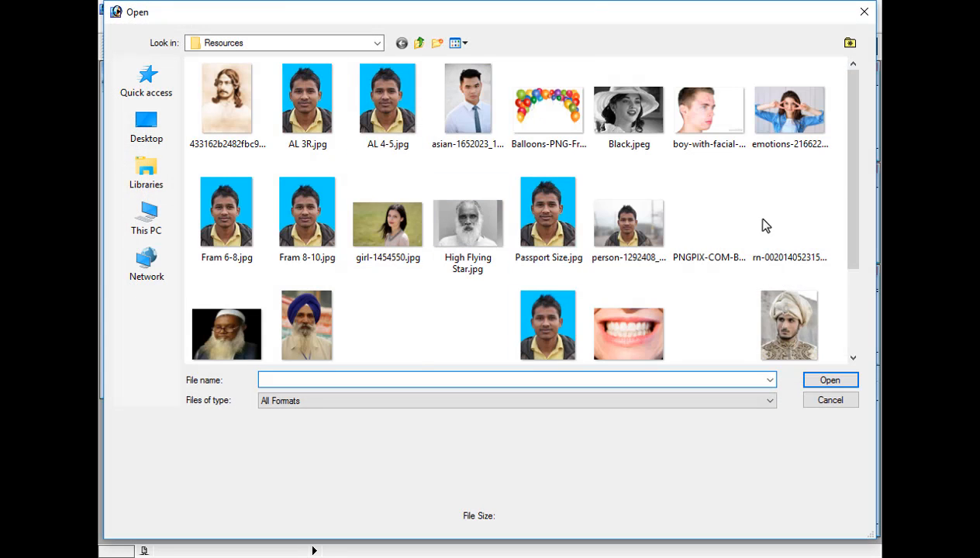
drag(853, 146, 855, 266)
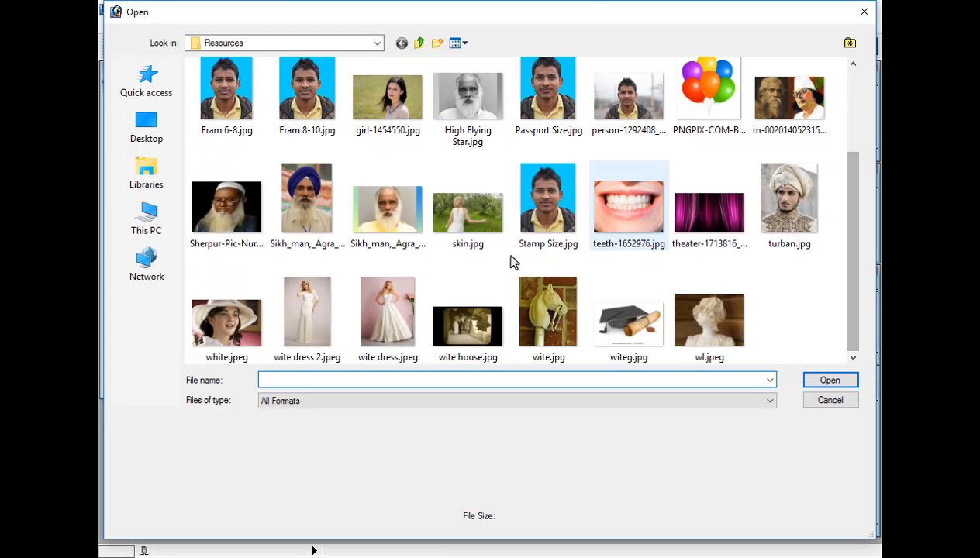
click(699, 316)
click(831, 383)
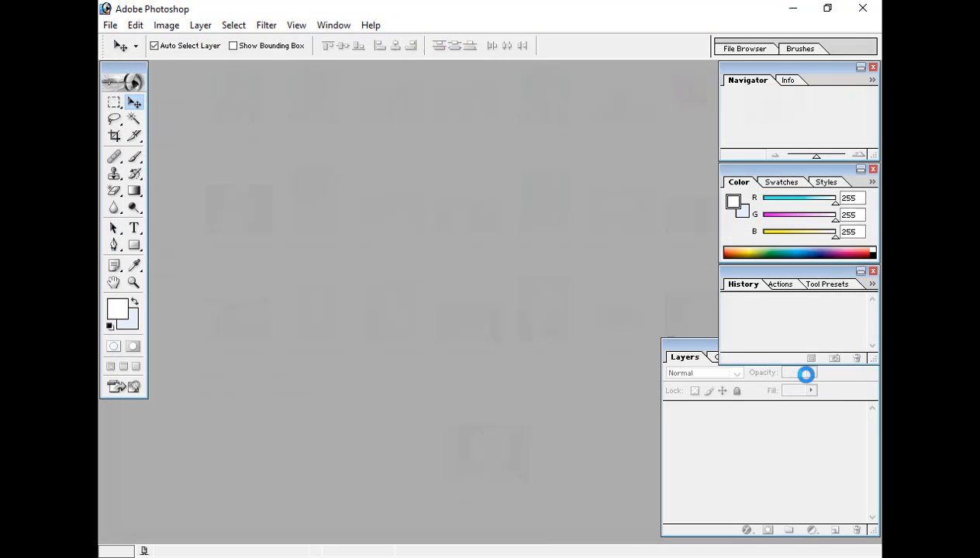
click(498, 76)
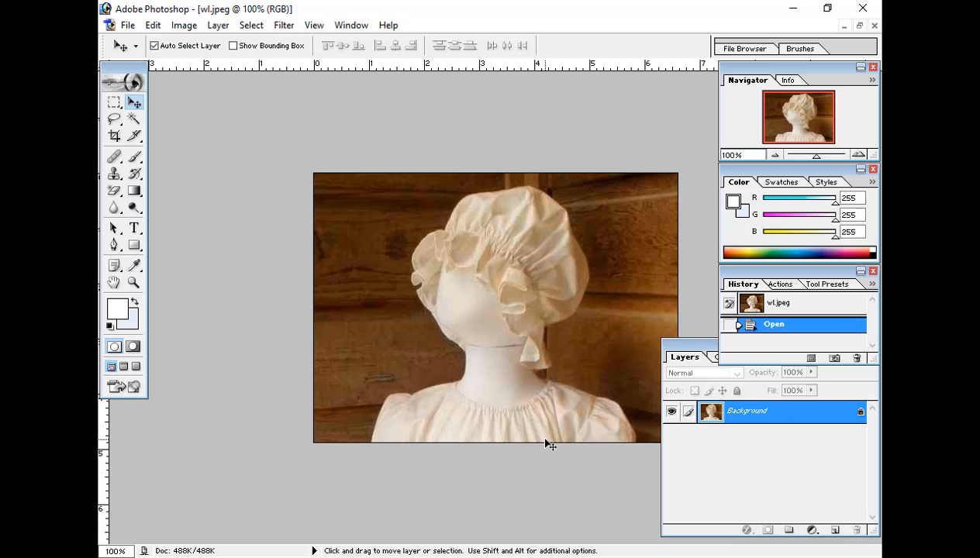
Desaturate the centre of the mannequin's cap with the Sponge tool in Desaturate mode, using a 108 px brush at 50% flow
key(XF86AudioLowerVolume)
key(ctrl+0)
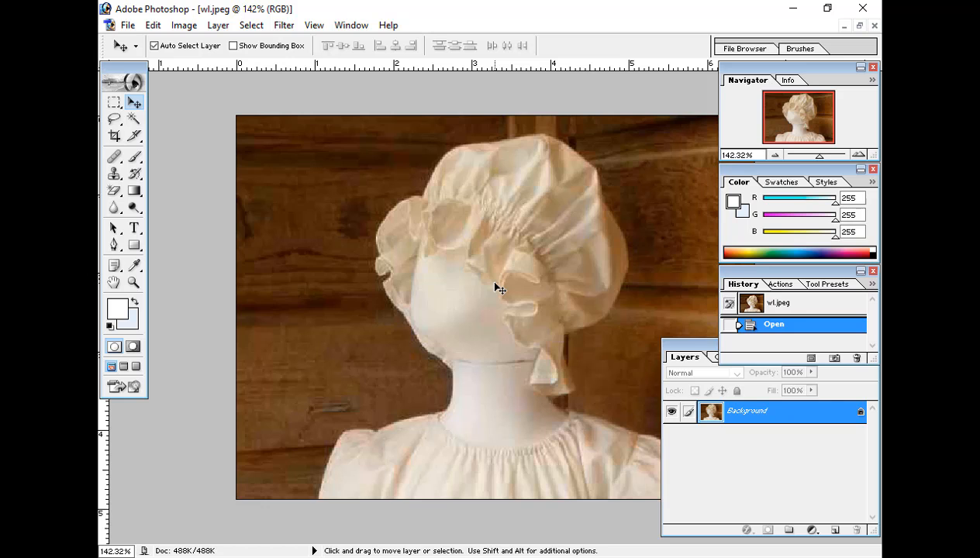
scroll(495, 284, down, 2)
scroll(496, 283, up, 5)
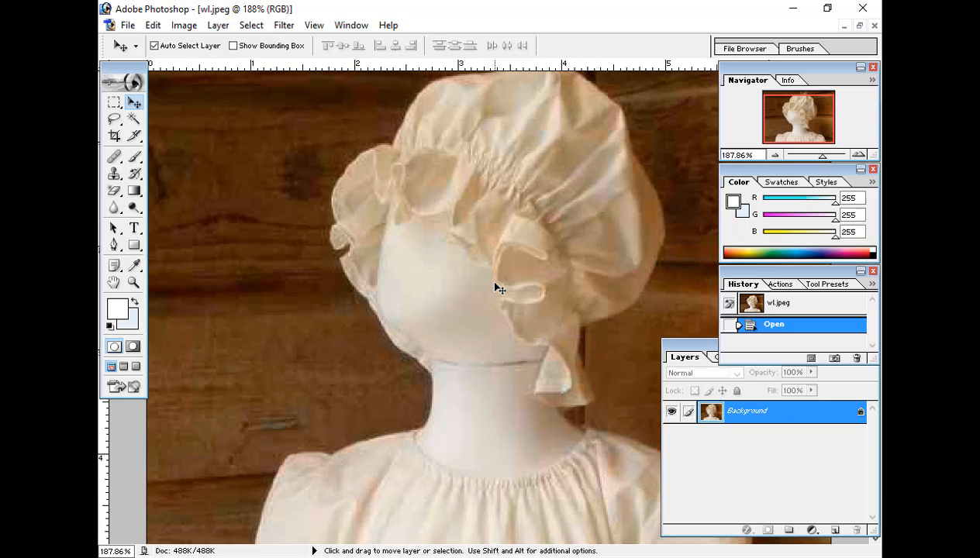
scroll(500, 288, up, 2)
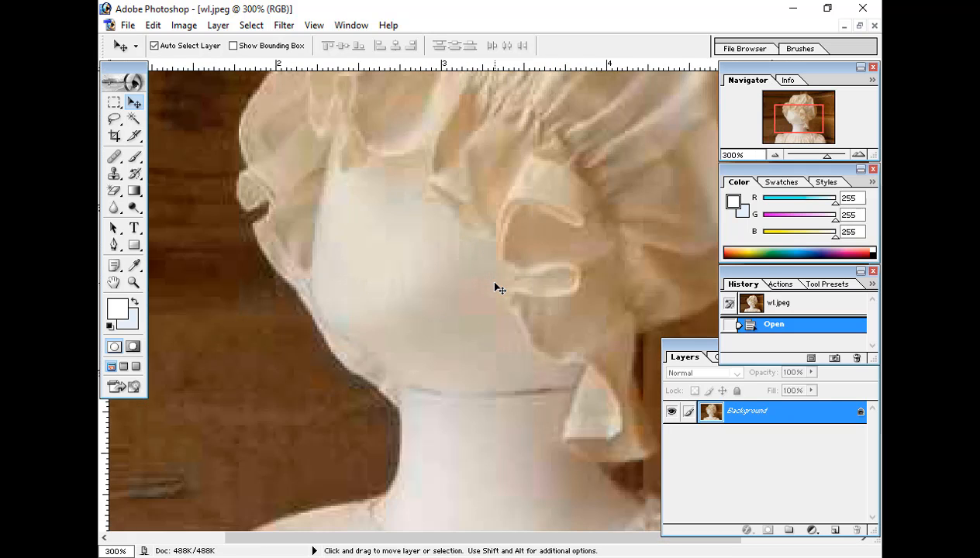
key(space)
drag(506, 205, 472, 333)
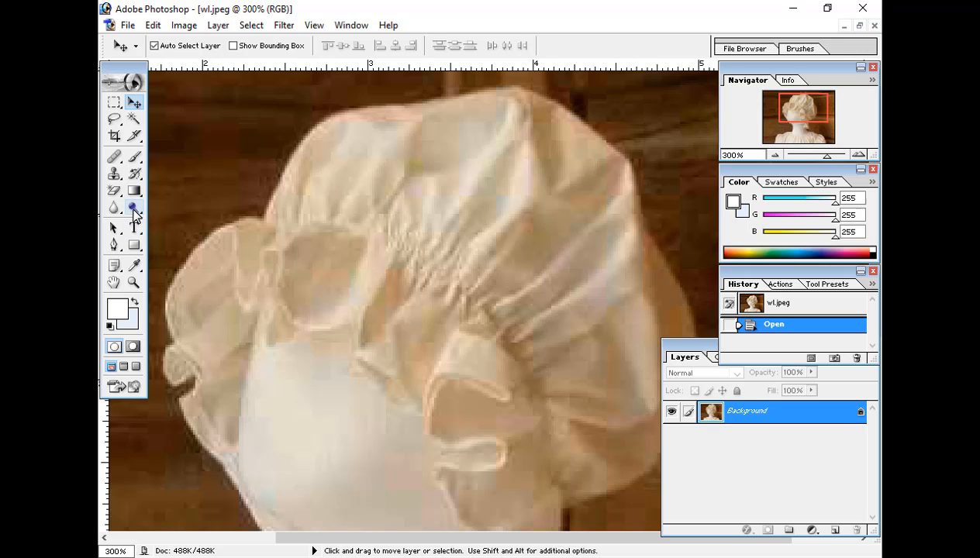
mouse_move(134, 209)
mouse_down()
mouse_move(171, 211)
mouse_move(186, 245)
mouse_move(198, 237)
mouse_up()
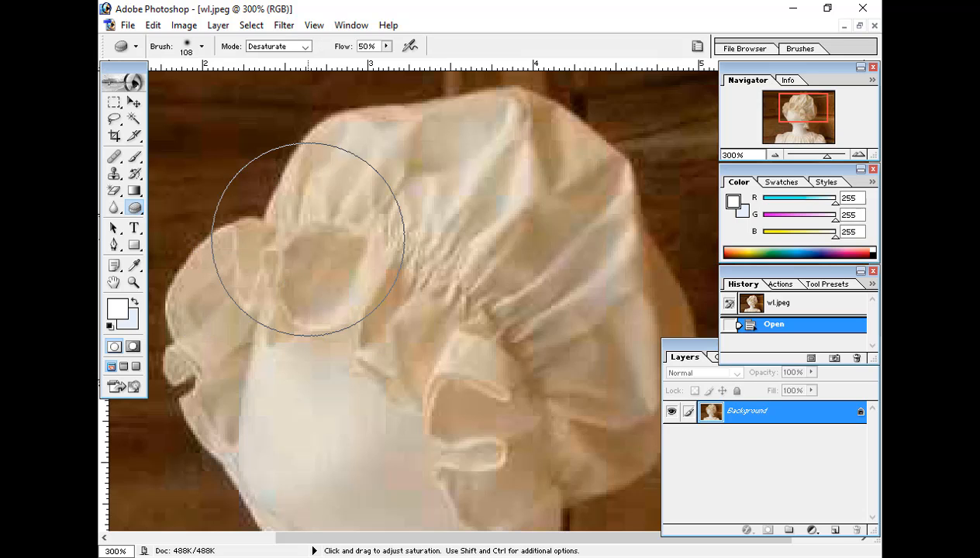
mouse_move(453, 252)
mouse_down()
mouse_move(438, 229)
mouse_move(387, 372)
mouse_up()
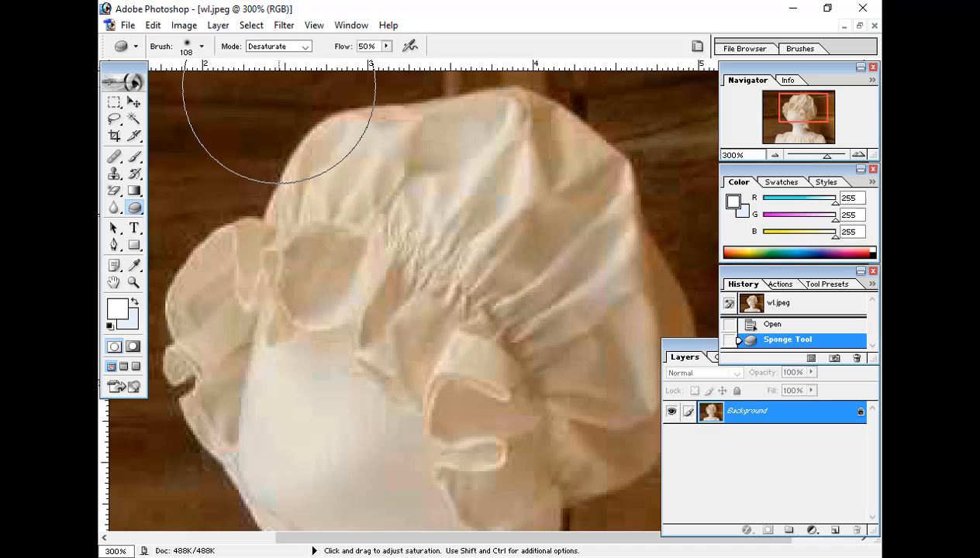
click(276, 47)
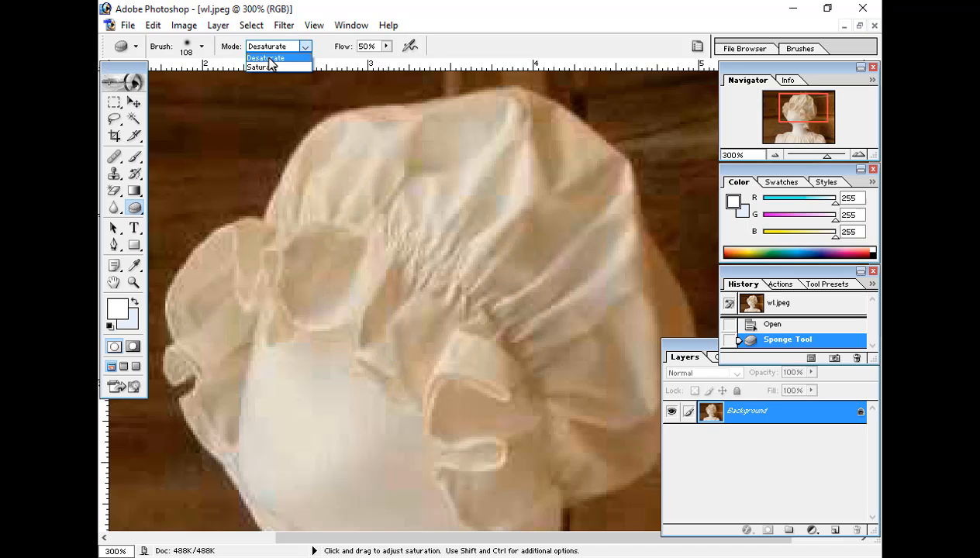
click(268, 58)
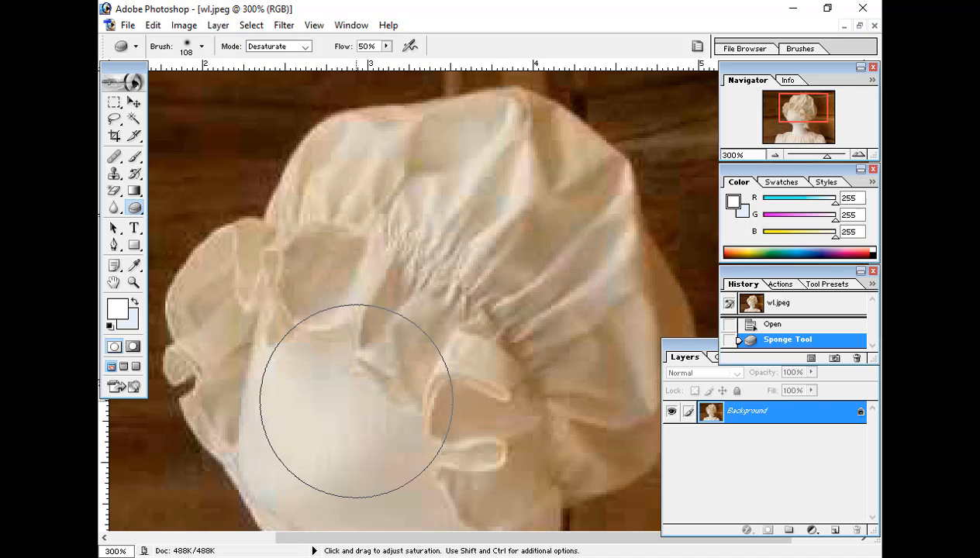
mouse_move(483, 320)
mouse_down()
mouse_move(453, 287)
mouse_move(442, 362)
mouse_move(419, 323)
mouse_move(442, 274)
mouse_move(427, 287)
mouse_move(393, 276)
mouse_move(372, 315)
mouse_move(372, 288)
mouse_move(394, 285)
mouse_move(372, 279)
mouse_move(362, 307)
mouse_move(355, 293)
mouse_move(367, 304)
mouse_move(350, 336)
mouse_move(323, 320)
mouse_move(373, 280)
mouse_move(358, 271)
mouse_move(435, 375)
mouse_move(448, 337)
mouse_move(513, 418)
mouse_move(561, 363)
mouse_move(533, 358)
mouse_move(550, 319)
mouse_move(497, 271)
mouse_move(482, 188)
mouse_move(490, 277)
mouse_move(490, 220)
mouse_move(505, 216)
mouse_move(526, 262)
mouse_up()
Reduce the sponge brush to 60 px and desaturate the upper folds of the cap
key(bracketleft)
key(bracketleft)
key(bracketleft)
key(bracketleft)
key(bracketleft)
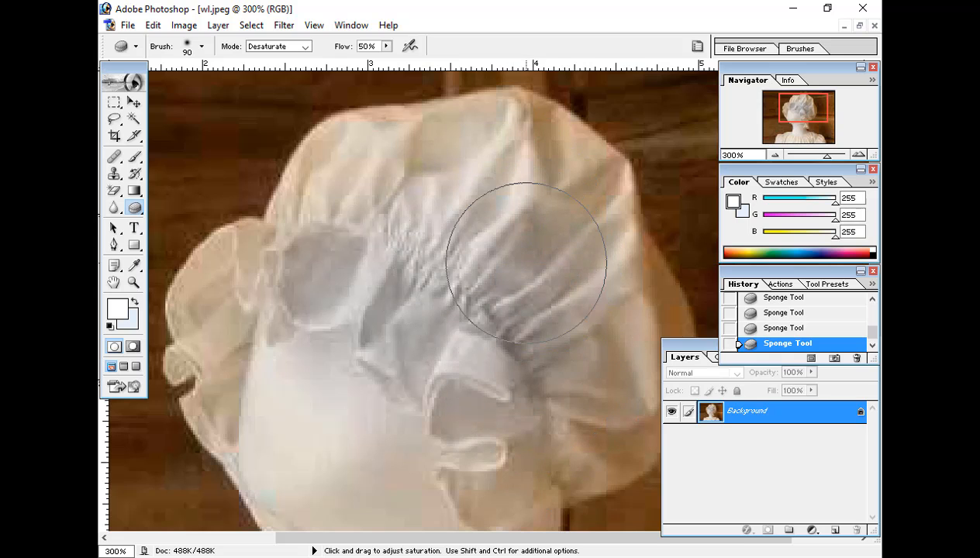
mouse_move(525, 162)
mouse_down()
mouse_move(435, 166)
mouse_move(572, 183)
mouse_move(475, 138)
mouse_move(554, 185)
mouse_move(565, 175)
mouse_move(541, 154)
mouse_move(565, 180)
mouse_move(513, 171)
mouse_move(461, 181)
mouse_move(470, 159)
mouse_move(421, 169)
mouse_move(347, 205)
mouse_move(363, 206)
mouse_move(345, 240)
mouse_up()
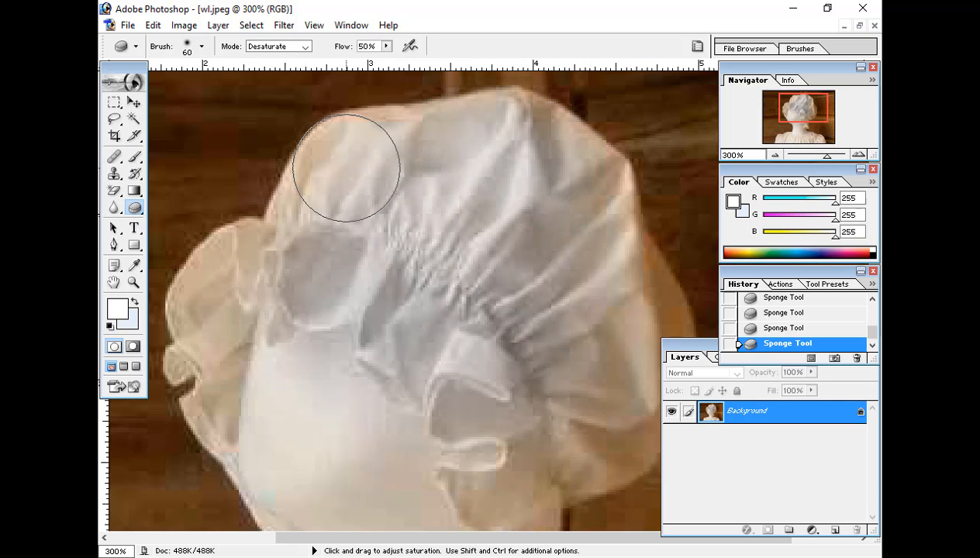
Reduce the sponge brush to 20 px and desaturate the cap's upper-left edge and the ruffle on its left side
key(bracketleft)
key(bracketleft)
key(bracketleft)
key(bracketleft)
mouse_move(430, 127)
mouse_down()
mouse_move(345, 124)
mouse_move(385, 119)
mouse_move(417, 135)
mouse_move(403, 118)
mouse_move(397, 141)
mouse_move(428, 143)
mouse_move(423, 179)
mouse_move(525, 121)
mouse_move(490, 108)
mouse_move(462, 134)
mouse_move(469, 183)
mouse_move(489, 165)
mouse_move(354, 249)
mouse_move(259, 256)
mouse_move(254, 248)
mouse_move(204, 406)
mouse_move(236, 275)
mouse_move(210, 454)
mouse_move(232, 328)
mouse_move(233, 447)
mouse_move(233, 340)
mouse_move(246, 304)
mouse_move(229, 441)
mouse_move(201, 411)
mouse_move(186, 354)
mouse_move(200, 340)
mouse_move(202, 408)
mouse_move(219, 429)
mouse_move(219, 258)
mouse_move(192, 317)
mouse_move(216, 246)
mouse_move(183, 317)
mouse_move(216, 253)
mouse_move(188, 319)
mouse_move(205, 258)
mouse_move(234, 228)
mouse_move(198, 299)
mouse_move(234, 253)
mouse_move(241, 298)
mouse_move(254, 302)
mouse_move(248, 296)
mouse_move(277, 233)
mouse_move(216, 246)
mouse_move(256, 232)
mouse_move(196, 268)
mouse_move(190, 301)
mouse_move(215, 248)
mouse_move(172, 318)
mouse_move(183, 267)
mouse_move(205, 320)
mouse_move(266, 256)
mouse_move(313, 137)
mouse_move(284, 215)
mouse_move(318, 149)
mouse_move(368, 126)
mouse_move(328, 142)
mouse_move(466, 123)
mouse_move(394, 129)
mouse_up()
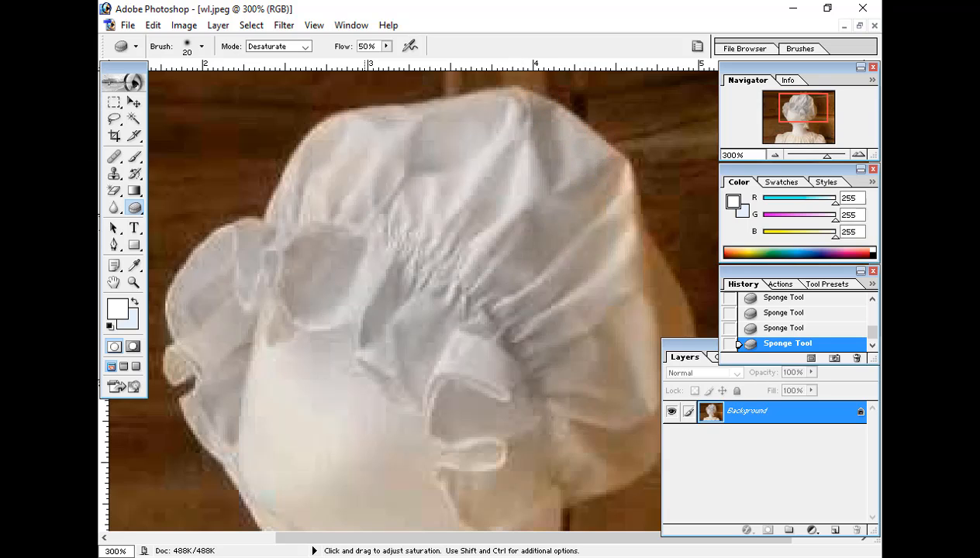
drag(308, 232, 271, 315)
mouse_move(194, 351)
mouse_down()
mouse_move(200, 373)
mouse_move(211, 404)
mouse_move(192, 414)
mouse_move(252, 481)
mouse_up()
drag(268, 237, 274, 233)
mouse_move(298, 182)
mouse_down()
mouse_move(330, 184)
mouse_move(343, 134)
mouse_move(414, 126)
mouse_move(366, 142)
mouse_move(452, 121)
mouse_move(531, 168)
mouse_move(550, 147)
mouse_move(584, 250)
mouse_move(403, 234)
mouse_up()
Desaturate the folds and outer edge on the right side of the cap with the sponge
key(space)
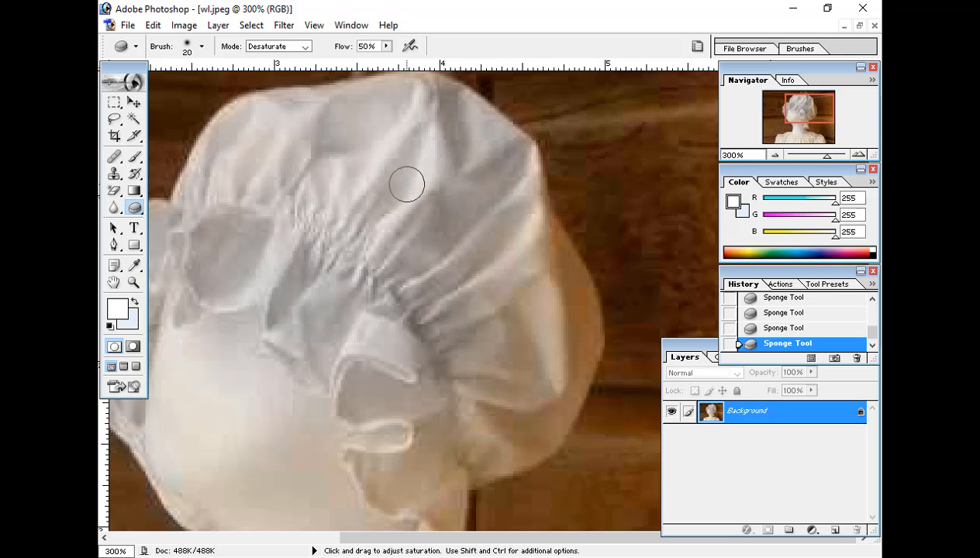
mouse_move(407, 184)
mouse_down()
mouse_move(414, 209)
mouse_move(487, 246)
mouse_move(477, 296)
mouse_up()
drag(563, 285, 572, 364)
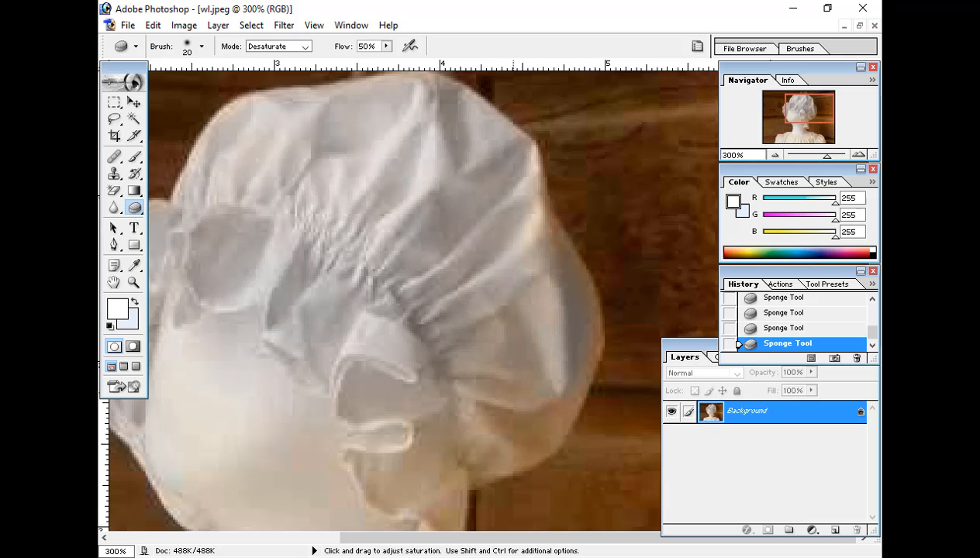
mouse_move(467, 409)
mouse_down()
mouse_move(476, 373)
mouse_move(518, 380)
mouse_up()
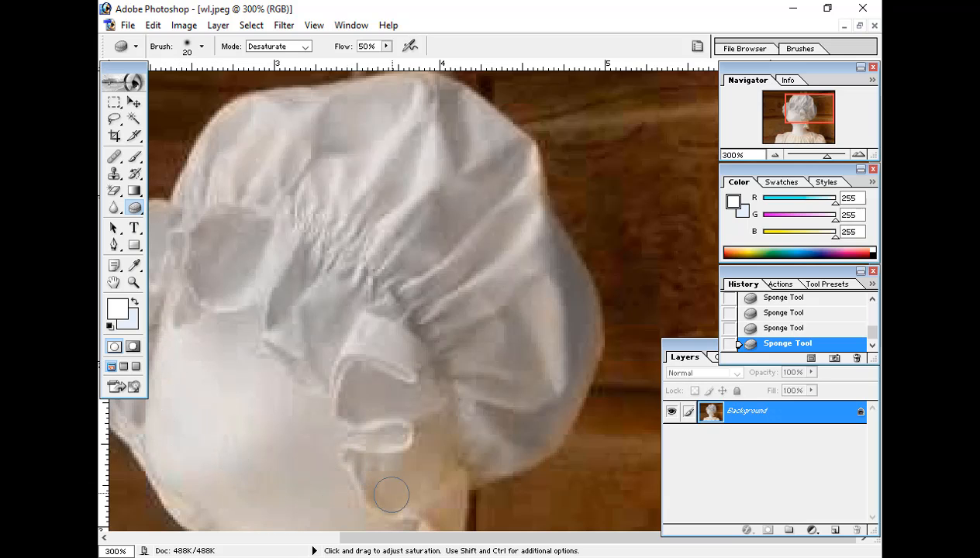
Desaturate the ruffle hanging beside the face, the chin and the neck with the sponge
drag(402, 482, 451, 266)
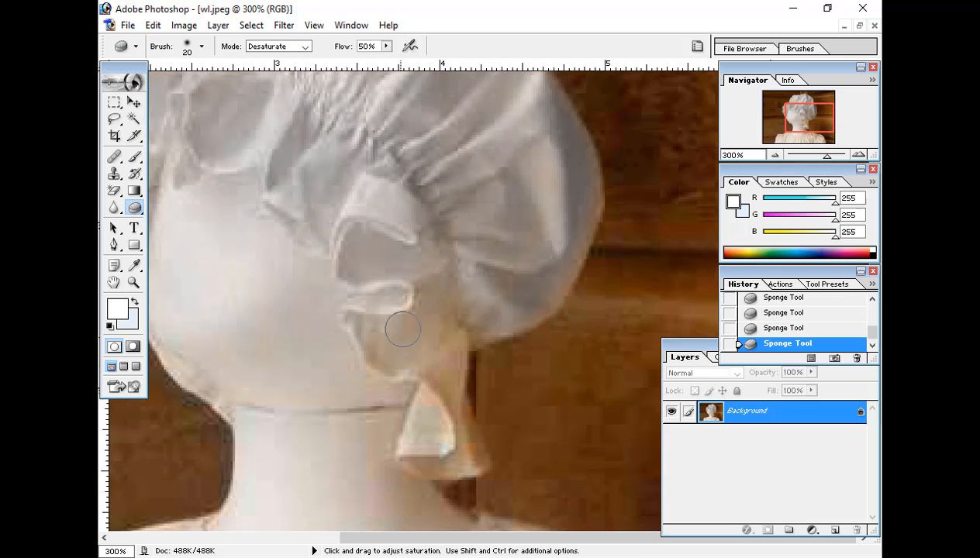
mouse_move(438, 369)
mouse_down()
mouse_move(444, 335)
mouse_move(441, 442)
mouse_move(434, 417)
mouse_up()
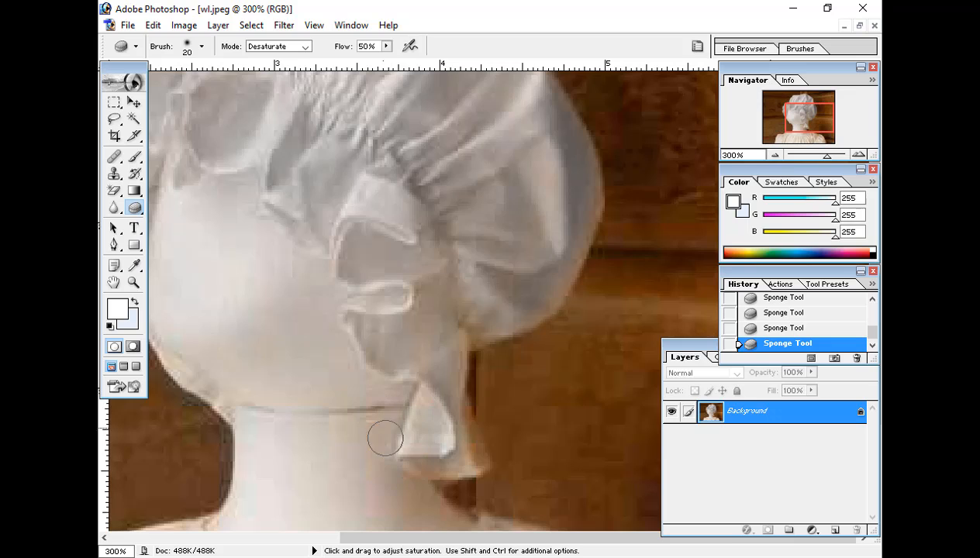
mouse_move(365, 455)
mouse_down()
mouse_move(384, 376)
mouse_move(386, 446)
mouse_move(422, 345)
mouse_up()
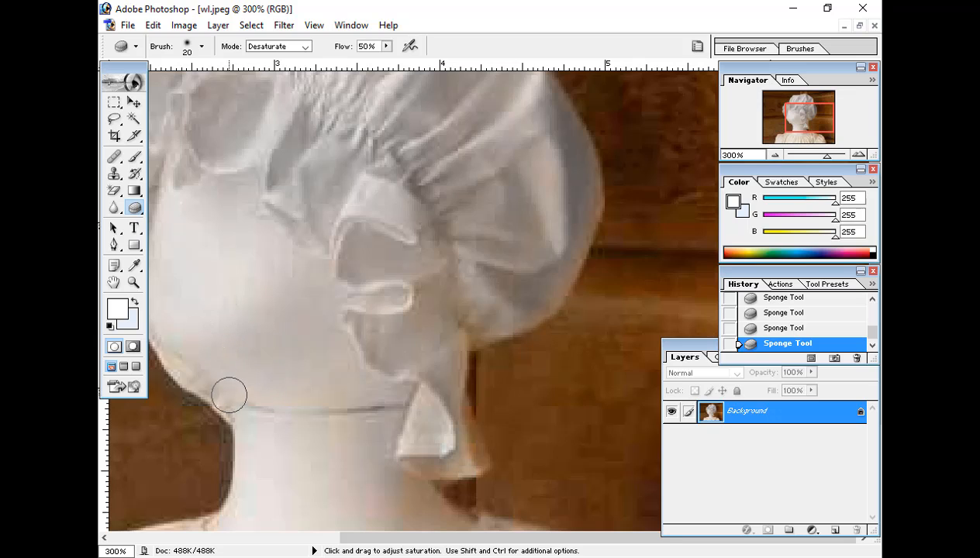
mouse_move(317, 378)
mouse_down()
mouse_move(325, 366)
mouse_move(381, 397)
mouse_up()
mouse_move(457, 417)
mouse_down()
mouse_move(458, 466)
mouse_move(469, 452)
mouse_move(473, 461)
mouse_move(445, 445)
mouse_move(418, 457)
mouse_move(418, 514)
mouse_up()
Remove the leftover tint from the face and the cap's upper-left edge with the sponge
key(space)
drag(211, 270, 314, 308)
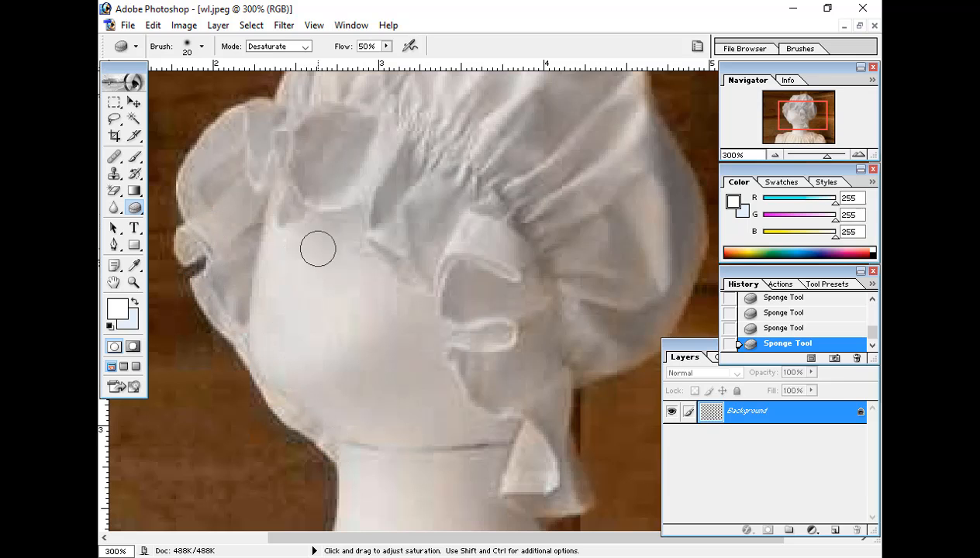
drag(322, 186, 294, 295)
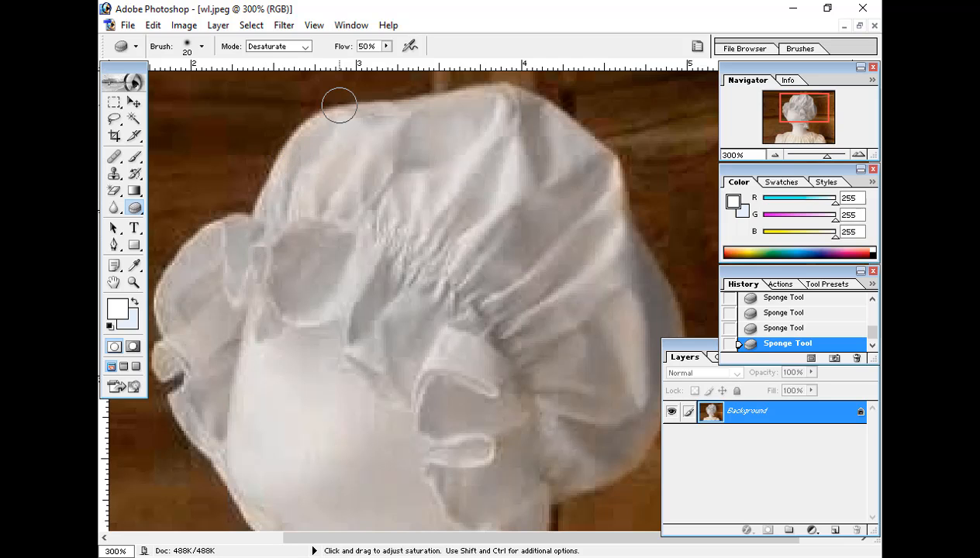
drag(339, 150, 258, 226)
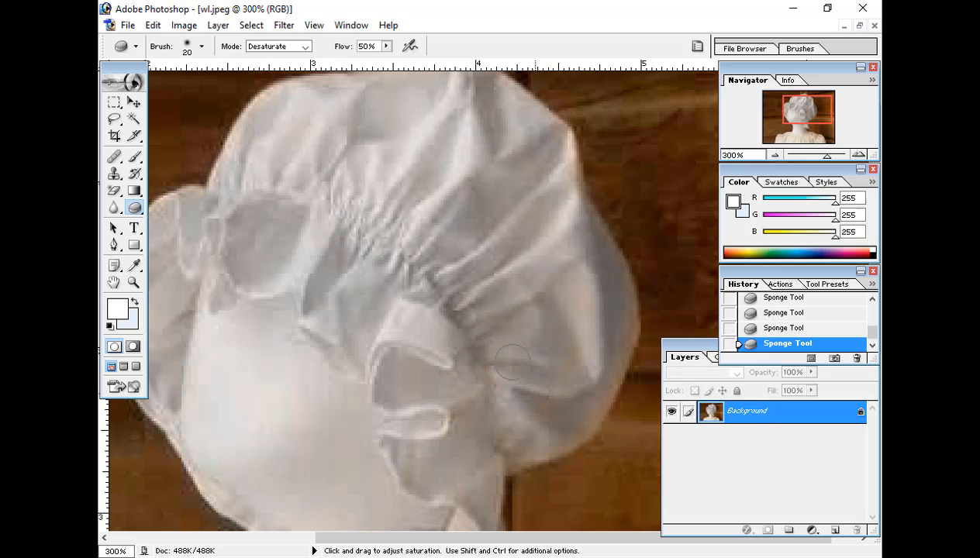
Desaturate the gathered dress below the neck with the sponge, enlarging the brush to 50 px
scroll(505, 314, down, 5)
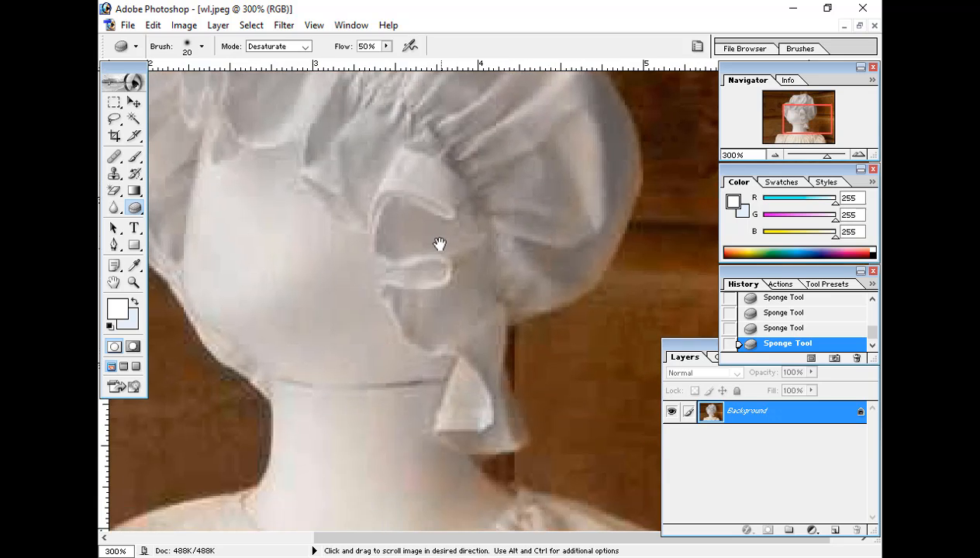
scroll(448, 358, down, 4)
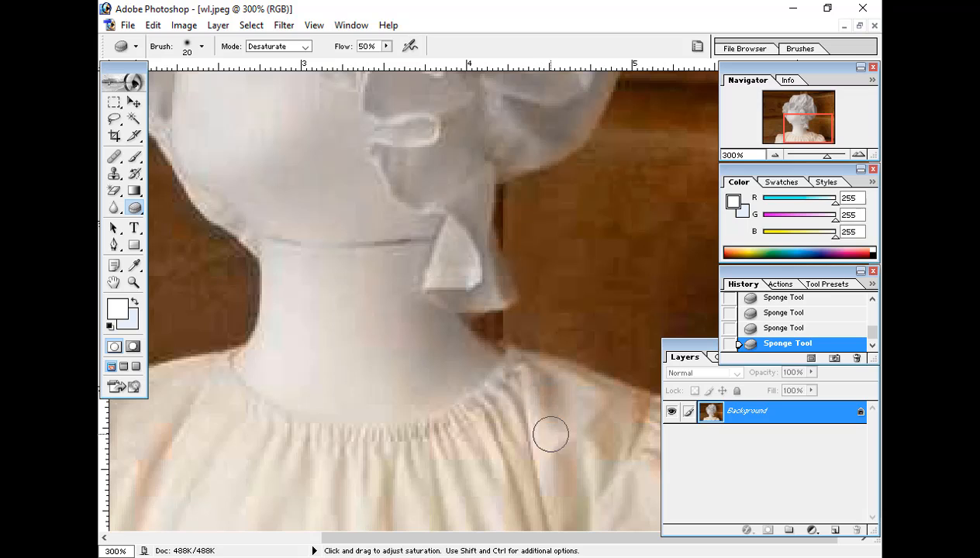
mouse_move(590, 431)
mouse_down()
mouse_move(525, 376)
mouse_move(543, 391)
mouse_move(513, 408)
mouse_move(502, 493)
mouse_up()
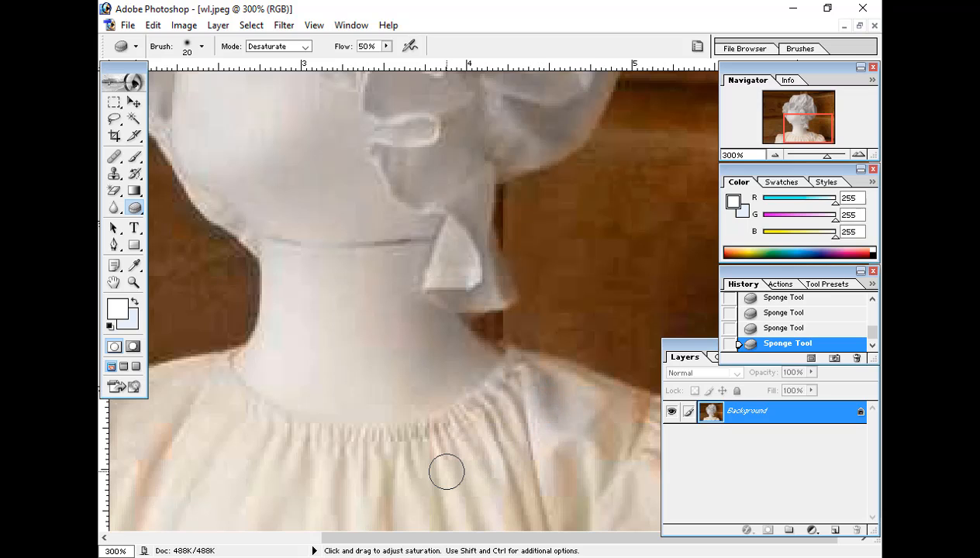
key(bracketright)
key(bracketright)
key(bracketright)
mouse_move(162, 428)
mouse_down()
mouse_move(142, 484)
mouse_move(173, 441)
mouse_move(168, 457)
mouse_move(237, 415)
mouse_move(262, 446)
mouse_move(324, 419)
mouse_move(341, 440)
mouse_move(359, 436)
mouse_move(310, 420)
mouse_up()
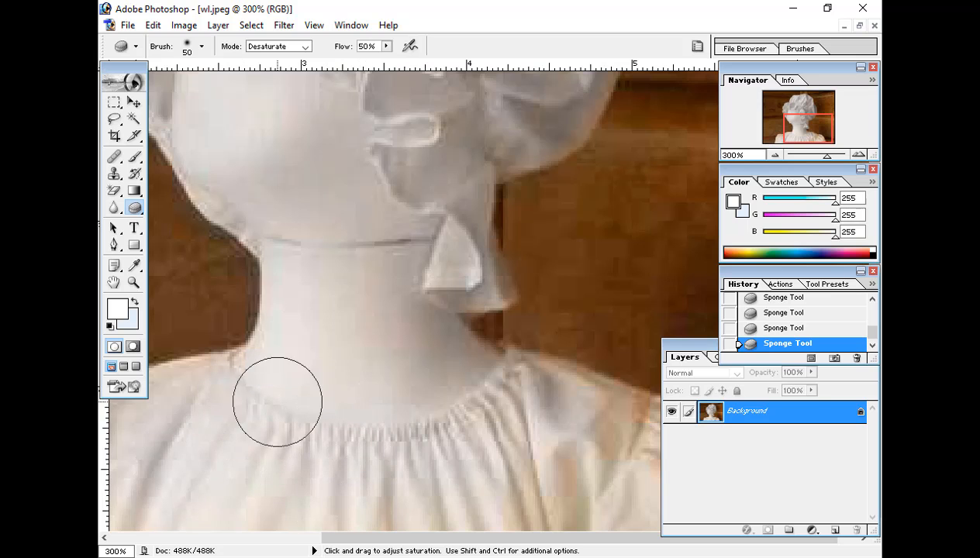
mouse_move(168, 392)
mouse_down()
mouse_move(139, 415)
mouse_move(183, 455)
mouse_up()
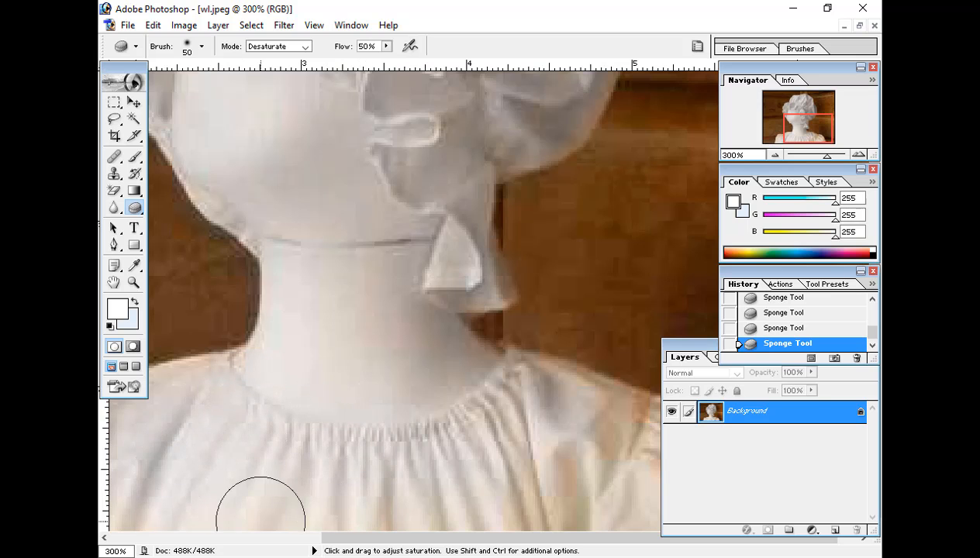
drag(308, 472, 289, 508)
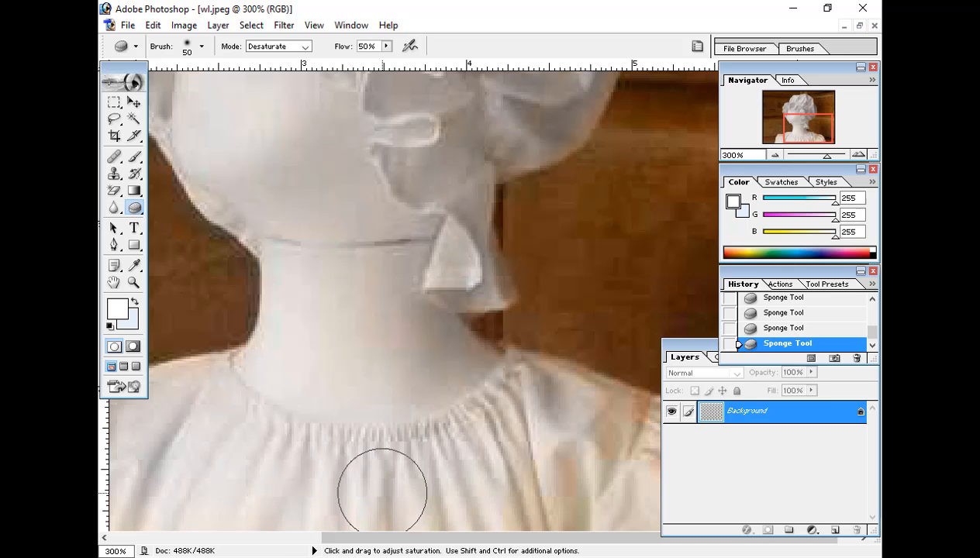
mouse_move(471, 505)
mouse_down()
mouse_move(551, 461)
mouse_move(535, 442)
mouse_move(553, 490)
mouse_move(576, 457)
mouse_move(564, 428)
mouse_move(608, 466)
mouse_move(589, 433)
mouse_move(613, 472)
mouse_move(570, 415)
mouse_move(614, 454)
mouse_move(537, 396)
mouse_move(563, 444)
mouse_move(490, 399)
mouse_move(505, 423)
mouse_move(468, 391)
mouse_move(480, 447)
mouse_move(443, 368)
mouse_move(458, 419)
mouse_move(352, 269)
mouse_move(389, 407)
mouse_move(361, 281)
mouse_move(357, 387)
mouse_move(351, 293)
mouse_move(359, 369)
mouse_move(362, 295)
mouse_move(356, 286)
mouse_move(375, 361)
mouse_move(320, 268)
mouse_move(287, 388)
mouse_move(154, 434)
mouse_move(237, 379)
mouse_move(180, 429)
mouse_move(255, 377)
mouse_move(131, 434)
mouse_move(147, 459)
mouse_move(205, 457)
mouse_up()
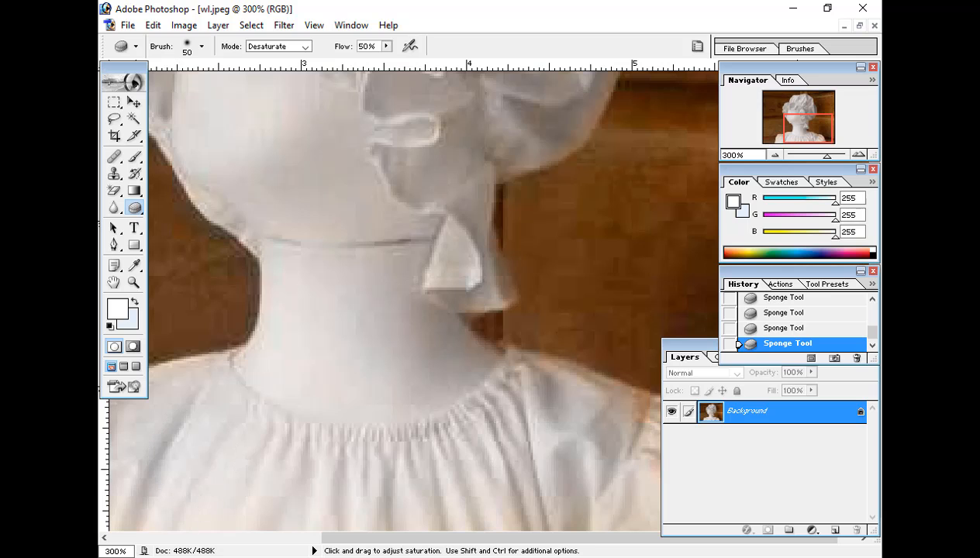
mouse_move(145, 508)
mouse_down()
mouse_move(182, 493)
mouse_move(152, 497)
mouse_move(270, 446)
mouse_move(272, 529)
mouse_move(306, 432)
mouse_move(385, 485)
mouse_move(441, 499)
mouse_move(550, 468)
mouse_move(539, 401)
mouse_move(638, 460)
mouse_move(545, 370)
mouse_move(634, 440)
mouse_move(501, 365)
mouse_move(625, 443)
mouse_move(509, 383)
mouse_move(556, 435)
mouse_move(435, 367)
mouse_move(352, 269)
mouse_move(445, 270)
mouse_move(428, 274)
mouse_move(407, 297)
mouse_up()
Touch up the remaining tint on the dress's left shoulder with the sponge
key(space)
drag(353, 222, 360, 437)
key(space)
drag(289, 272, 287, 411)
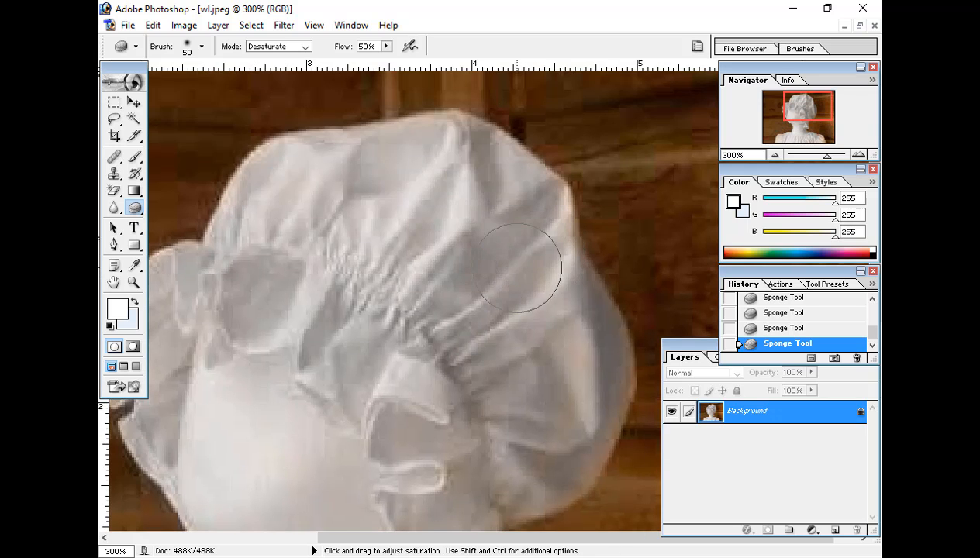
key(ctrl+alt+0)
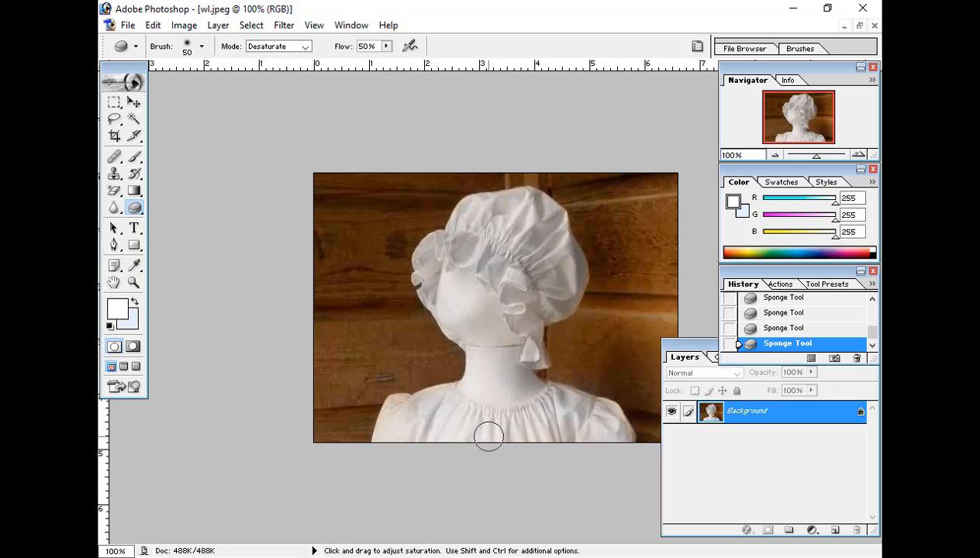
mouse_move(410, 405)
mouse_down()
mouse_move(397, 407)
mouse_move(402, 396)
mouse_up()
Open Sikh_man,_Agra_10.jpg from the Resources folder and maximize its window
click(859, 26)
double_click(574, 239)
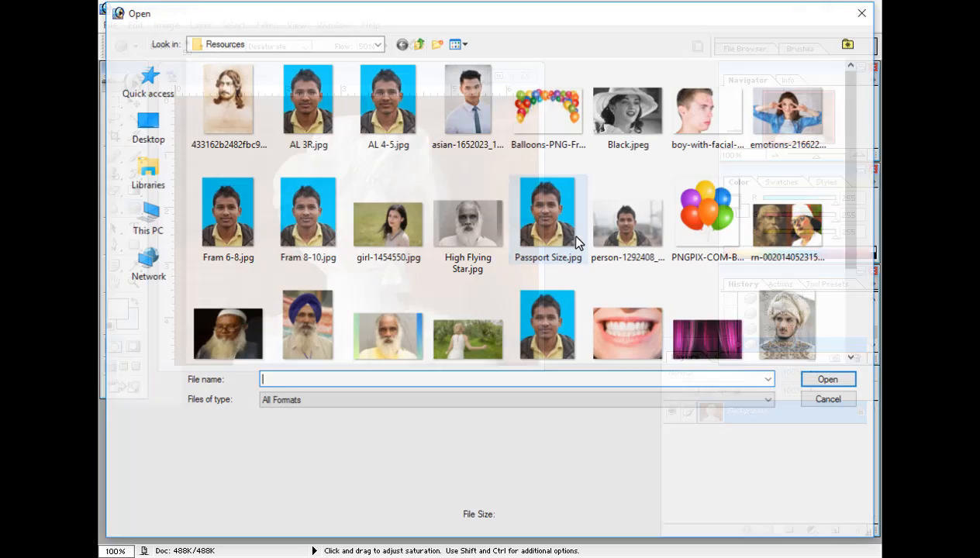
click(397, 328)
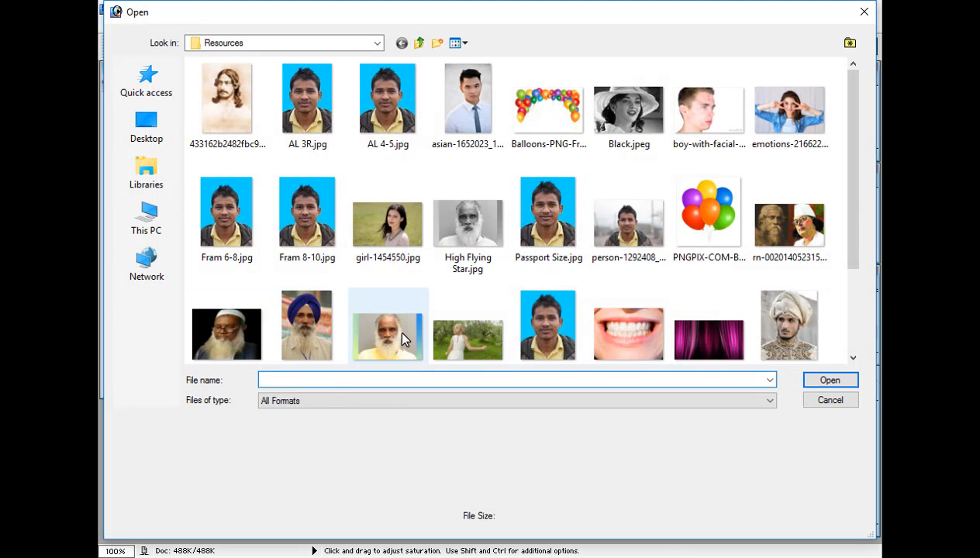
click(308, 331)
click(830, 380)
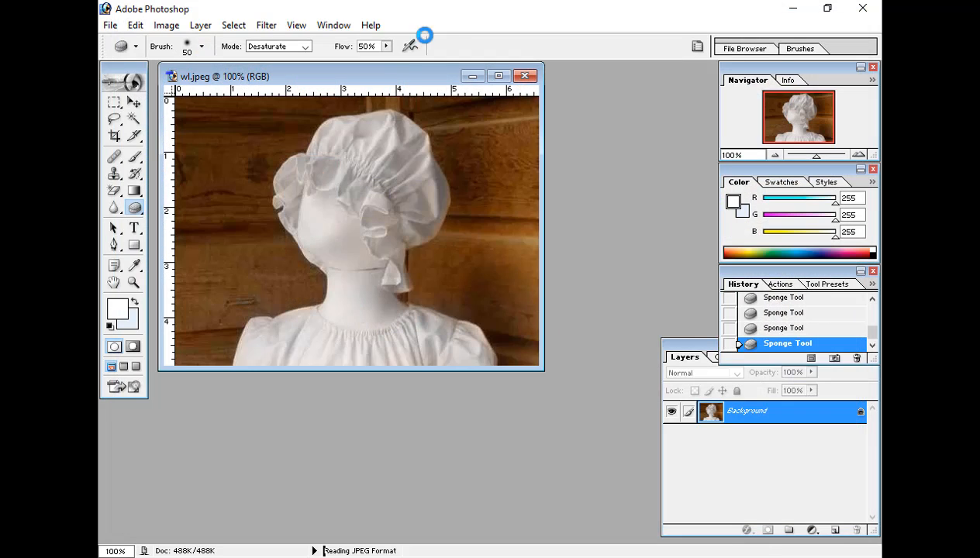
click(411, 80)
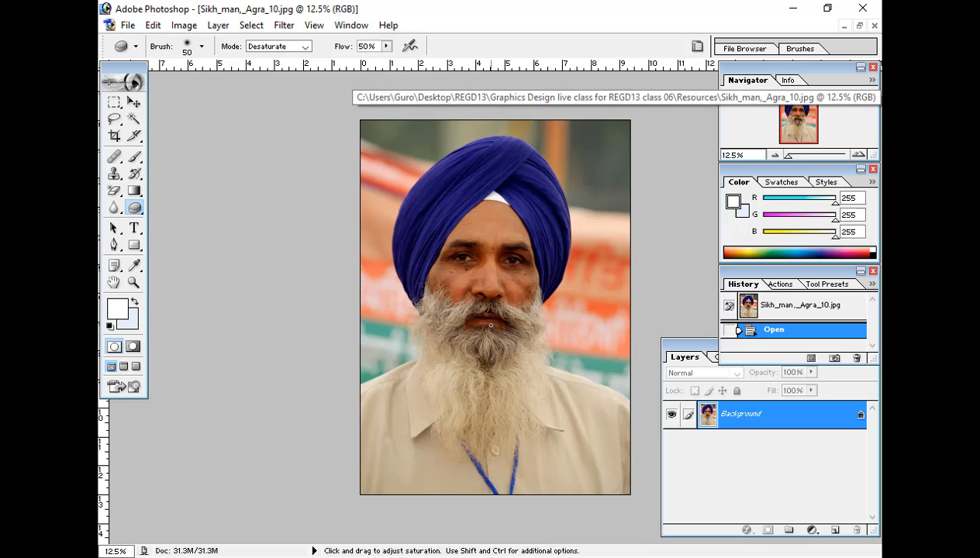
Set the Sponge tool's flow to 27% and enlarge its brush to 250 px for the beard
key(ctrl+plus)
key(ctrl+plus)
key(ctrl+plus)
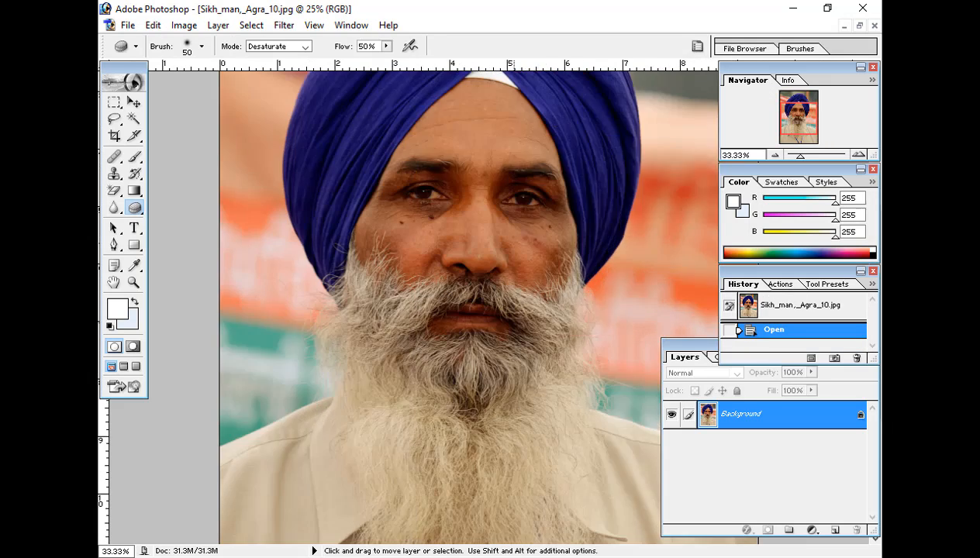
key(ctrl+plus)
drag(426, 444, 420, 397)
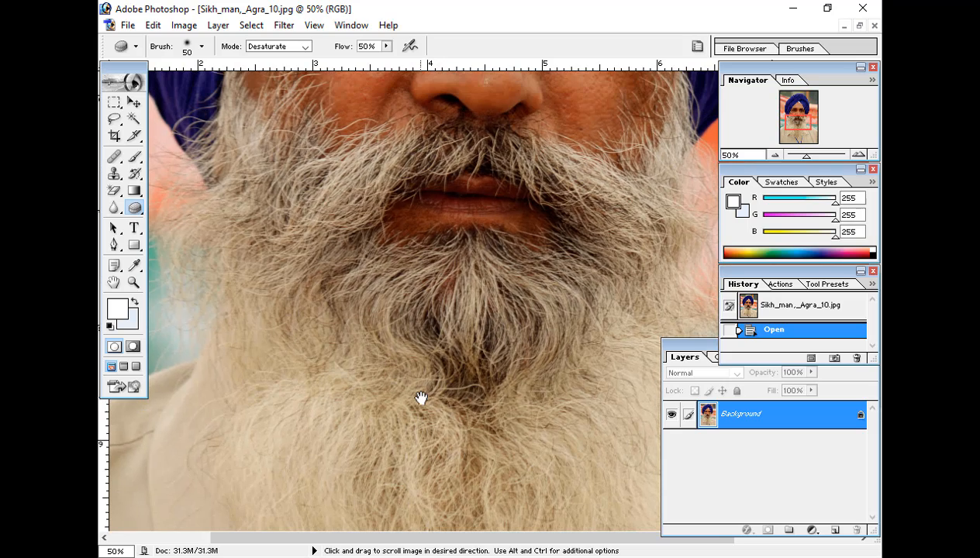
click(386, 48)
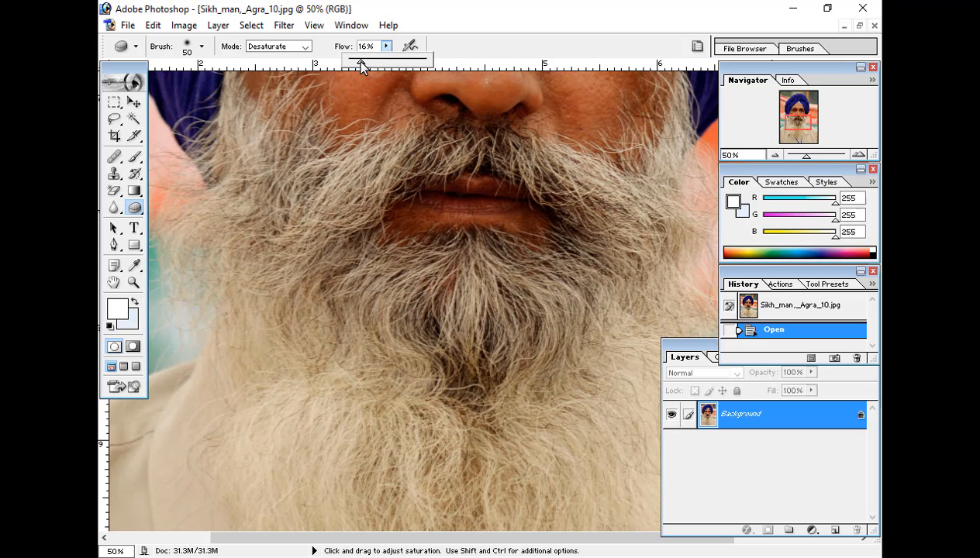
click(369, 67)
key(bracketright)
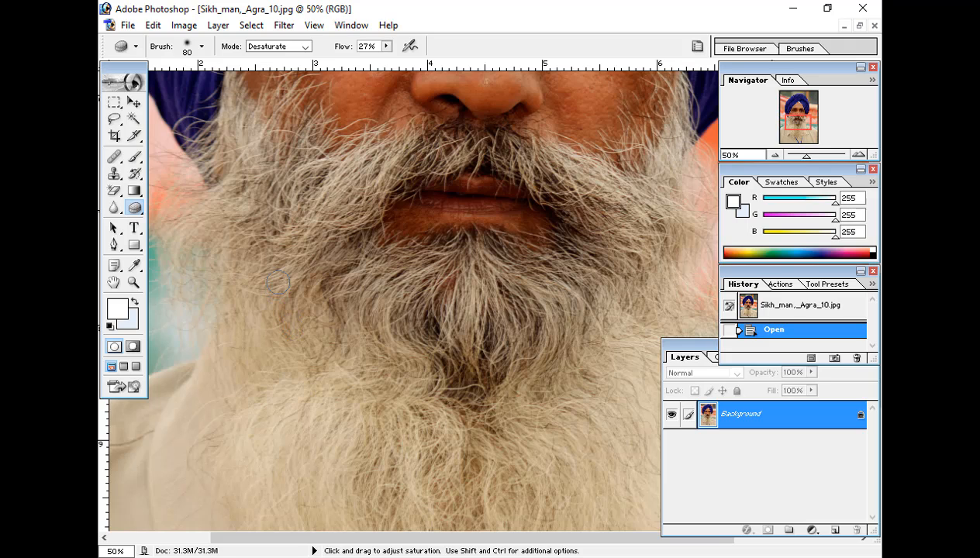
key(bracketright)
Desaturate the yellowish hair on the left side of the moustache and upper beard with the sponge
drag(279, 282, 281, 274)
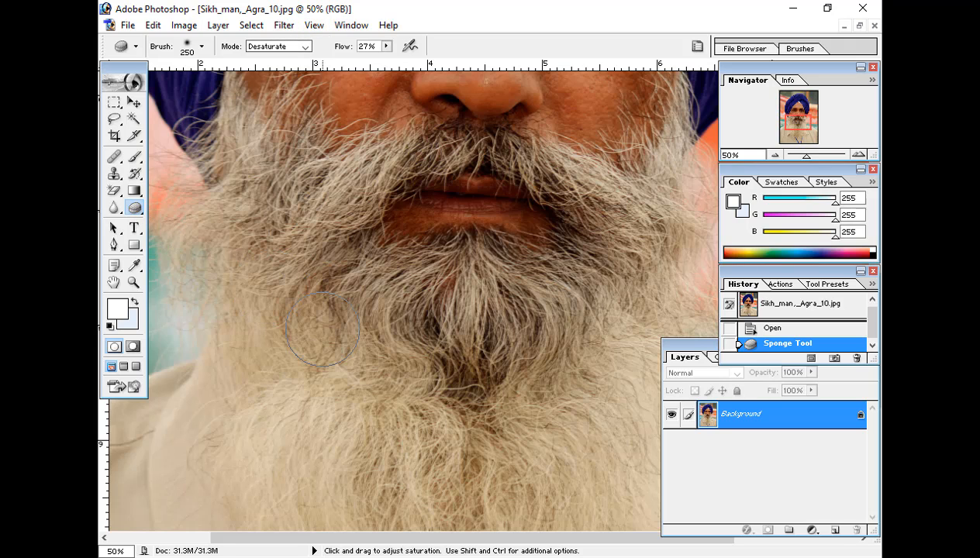
mouse_move(283, 267)
mouse_down()
mouse_move(286, 243)
mouse_move(278, 355)
mouse_move(273, 240)
mouse_move(257, 299)
mouse_move(249, 267)
mouse_move(240, 329)
mouse_move(225, 215)
mouse_up()
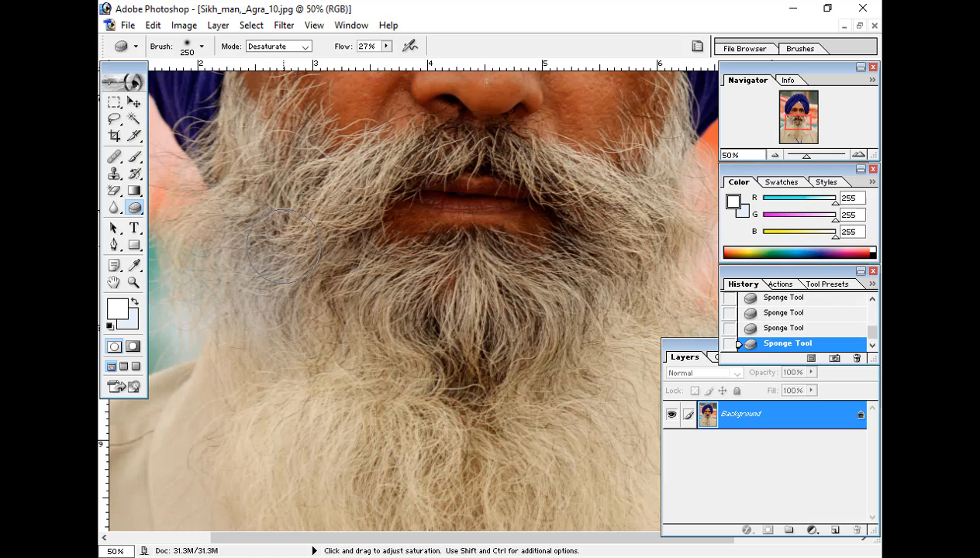
drag(284, 246, 314, 194)
mouse_move(416, 264)
mouse_down()
mouse_move(390, 308)
mouse_move(400, 340)
mouse_move(479, 312)
mouse_move(486, 357)
mouse_move(452, 320)
mouse_move(378, 445)
mouse_move(420, 340)
mouse_move(392, 392)
mouse_up()
mouse_move(334, 380)
mouse_down()
mouse_move(270, 441)
mouse_move(259, 414)
mouse_move(258, 326)
mouse_move(247, 387)
mouse_move(227, 368)
mouse_move(231, 431)
mouse_move(300, 436)
mouse_move(348, 416)
mouse_up()
mouse_move(216, 211)
mouse_down()
mouse_move(217, 238)
mouse_move(216, 213)
mouse_move(204, 259)
mouse_up()
mouse_move(289, 168)
mouse_down()
mouse_move(318, 186)
mouse_move(349, 172)
mouse_move(330, 307)
mouse_move(353, 268)
mouse_move(359, 341)
mouse_move(379, 355)
mouse_move(402, 403)
mouse_up()
mouse_move(341, 412)
mouse_down()
mouse_move(304, 372)
mouse_move(283, 313)
mouse_move(276, 329)
mouse_move(311, 400)
mouse_move(354, 386)
mouse_up()
Desaturate the left half of the beard below the chin with the 250 px sponge
drag(373, 424, 343, 309)
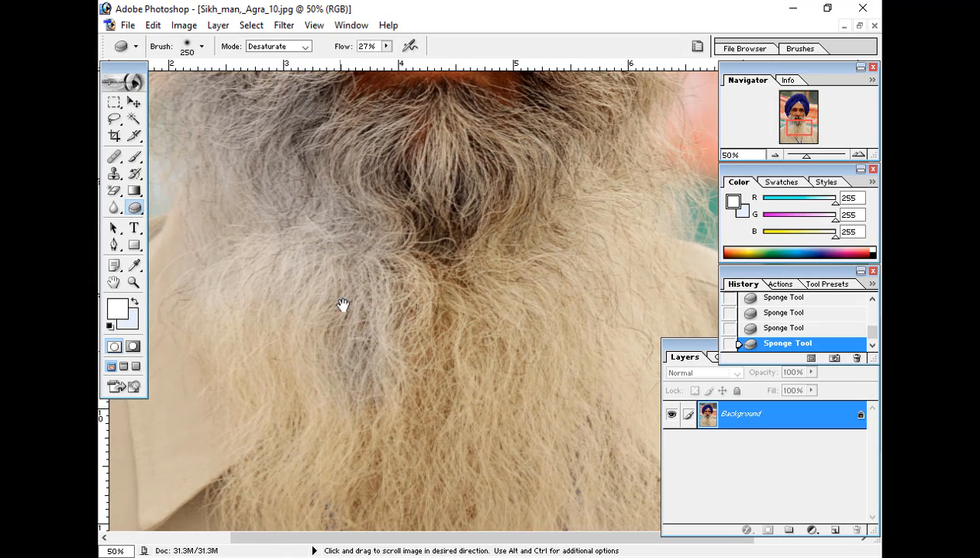
mouse_move(289, 428)
mouse_down()
mouse_move(224, 257)
mouse_move(258, 396)
mouse_move(236, 358)
mouse_move(248, 328)
mouse_move(284, 446)
mouse_move(307, 418)
mouse_up()
drag(354, 321, 309, 438)
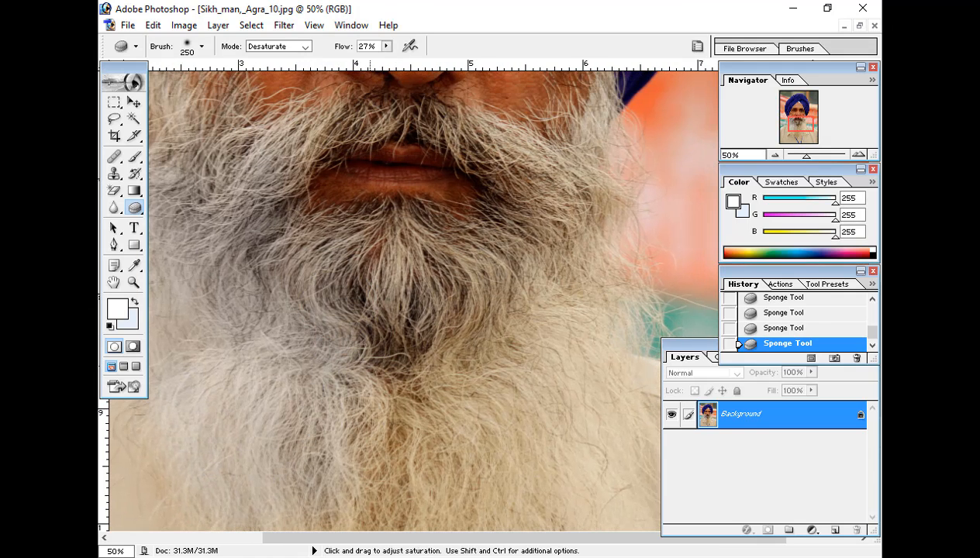
mouse_move(371, 353)
mouse_down()
mouse_move(391, 433)
mouse_move(380, 350)
mouse_move(366, 457)
mouse_up()
mouse_move(376, 451)
mouse_down()
mouse_move(376, 335)
mouse_move(335, 348)
mouse_up()
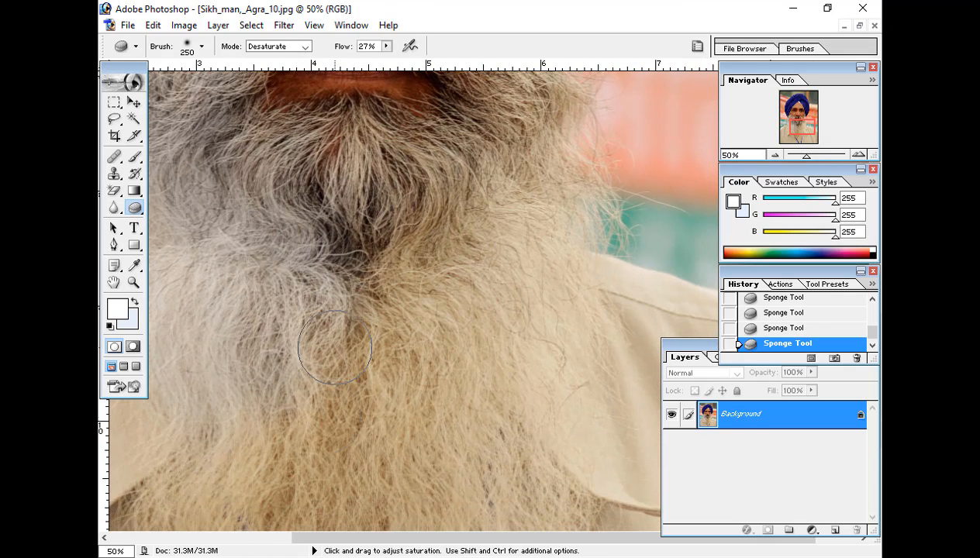
drag(319, 401, 328, 307)
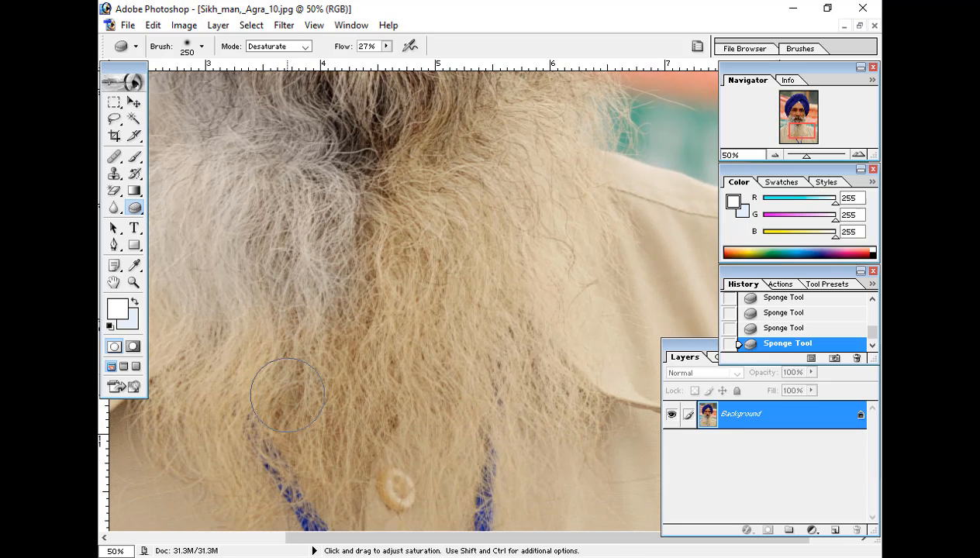
mouse_move(288, 396)
mouse_down()
mouse_move(277, 301)
mouse_move(238, 324)
mouse_move(210, 426)
mouse_up()
Remove the yellow tint from the beard's lower left end and its central strands with the sponge
drag(303, 377, 400, 351)
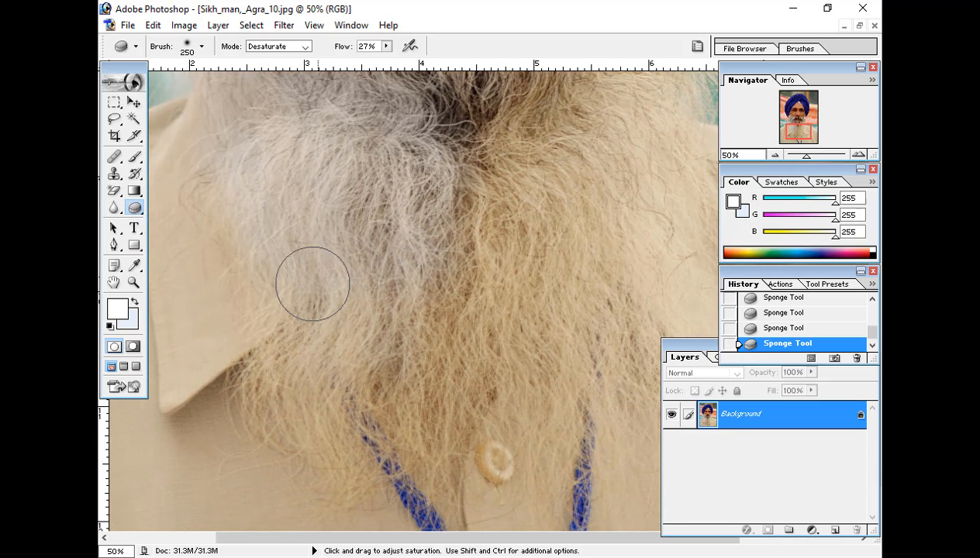
mouse_move(313, 284)
mouse_down()
mouse_move(296, 376)
mouse_move(275, 400)
mouse_move(348, 320)
mouse_up()
drag(408, 324, 359, 386)
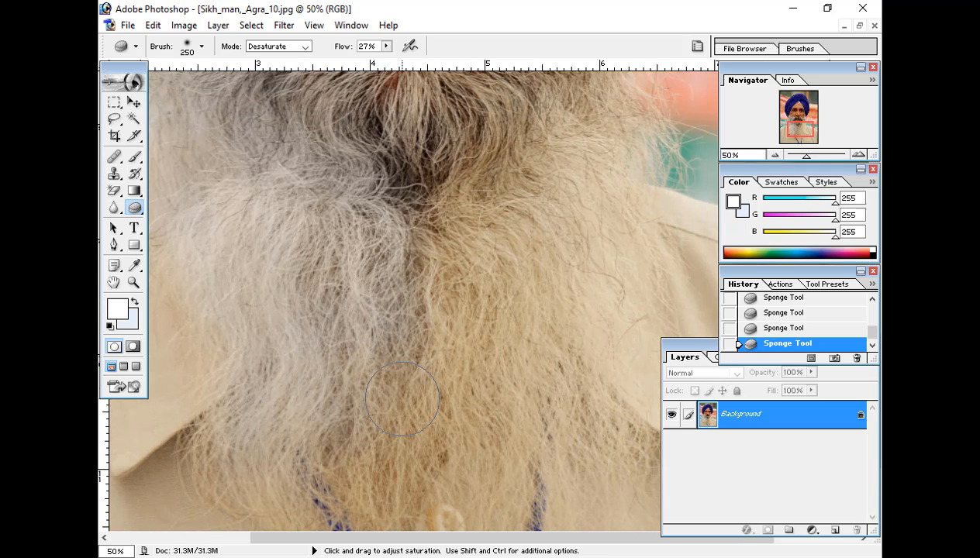
mouse_move(416, 247)
mouse_down()
mouse_move(409, 412)
mouse_move(322, 352)
mouse_move(291, 437)
mouse_move(253, 395)
mouse_move(239, 301)
mouse_move(265, 211)
mouse_move(275, 249)
mouse_move(363, 241)
mouse_move(392, 338)
mouse_move(403, 446)
mouse_move(401, 316)
mouse_move(440, 298)
mouse_move(446, 312)
mouse_move(439, 398)
mouse_move(429, 419)
mouse_up()
drag(370, 350, 428, 370)
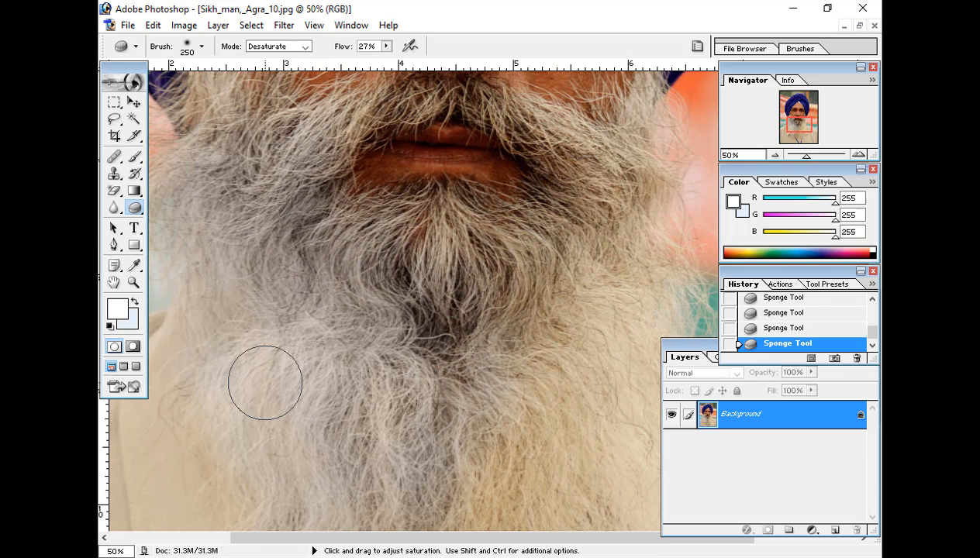
Desaturate the lips and the hair directly around the mouth and chin with the sponge
drag(408, 298, 339, 478)
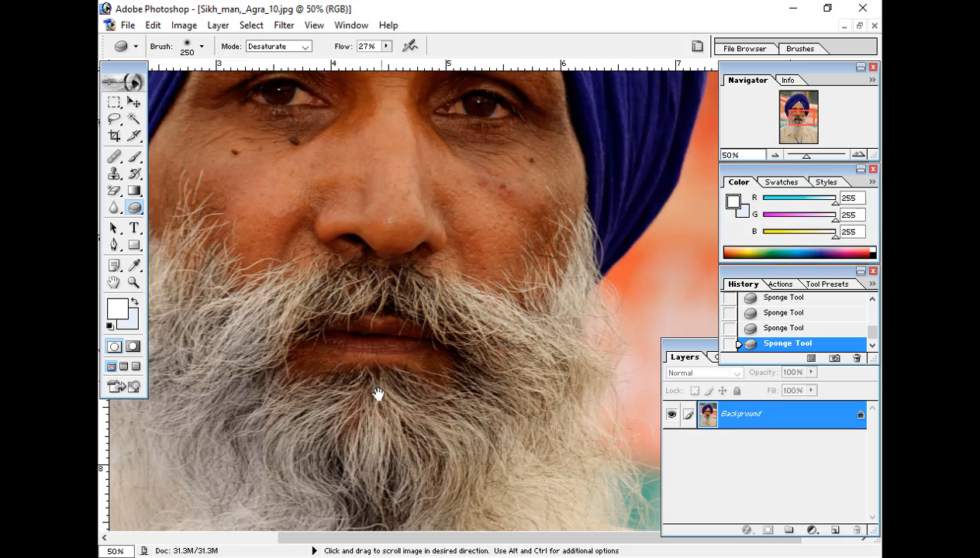
drag(434, 360, 400, 357)
mouse_move(315, 305)
mouse_down()
mouse_move(374, 321)
mouse_move(269, 328)
mouse_move(314, 327)
mouse_move(297, 323)
mouse_move(278, 338)
mouse_move(284, 313)
mouse_move(308, 324)
mouse_move(241, 388)
mouse_up()
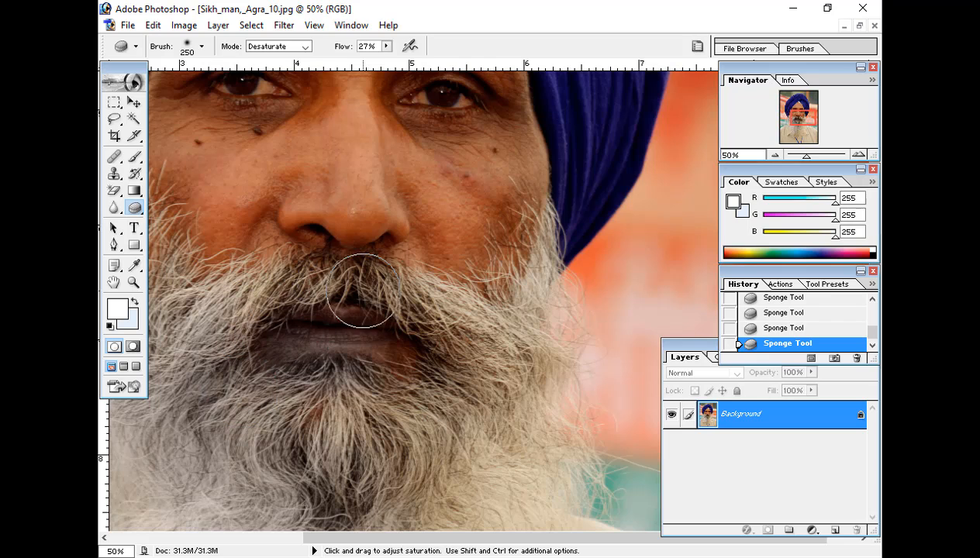
drag(365, 305, 396, 355)
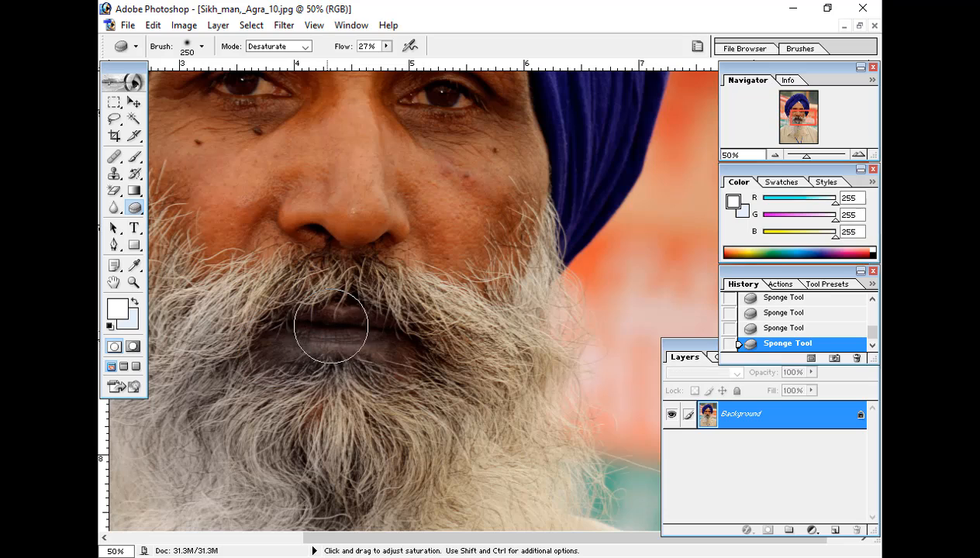
mouse_move(367, 347)
mouse_down()
mouse_move(414, 355)
mouse_move(352, 357)
mouse_up()
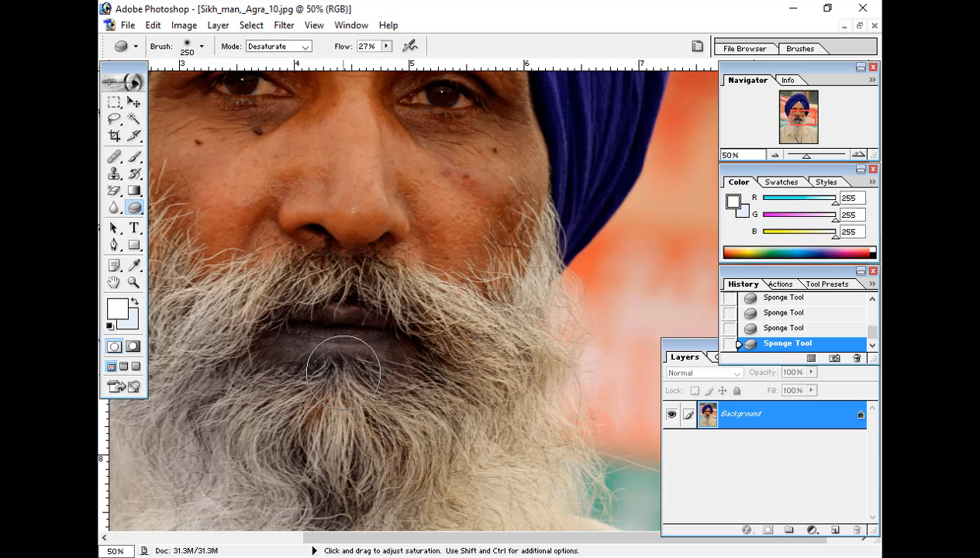
mouse_move(308, 378)
mouse_down()
mouse_move(414, 353)
mouse_move(431, 325)
mouse_move(430, 347)
mouse_move(438, 343)
mouse_up()
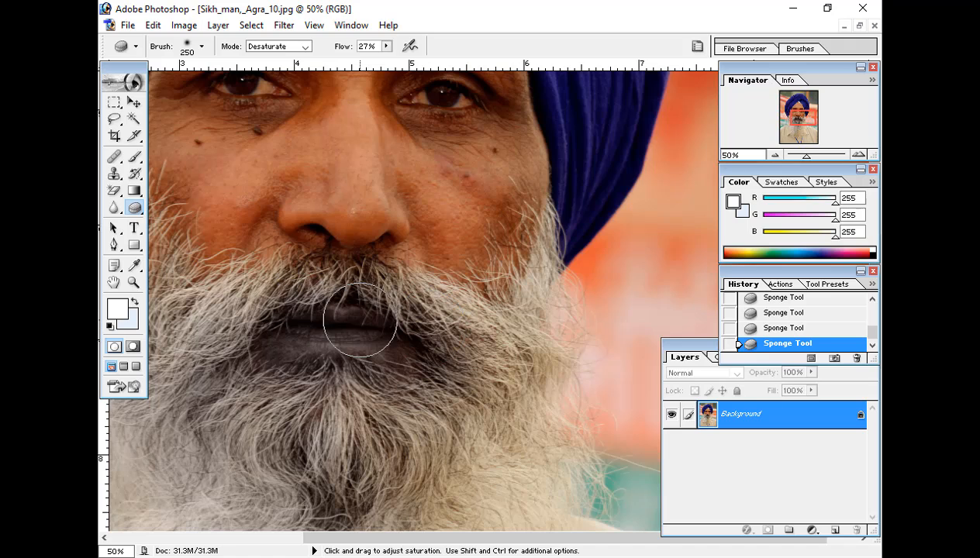
Restore the original colour of the lips and moustache using the History Brush at 150 px
drag(133, 175, 233, 175)
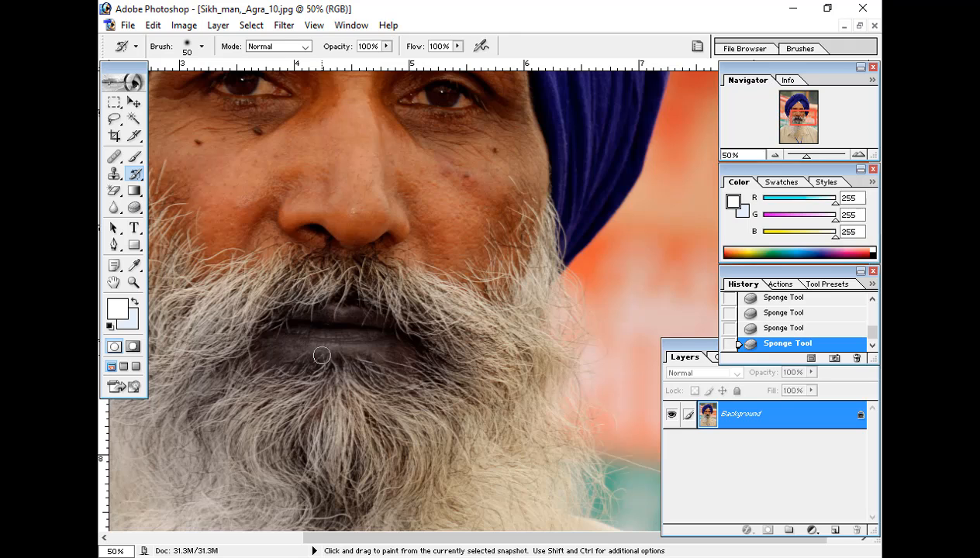
key(bracketright)
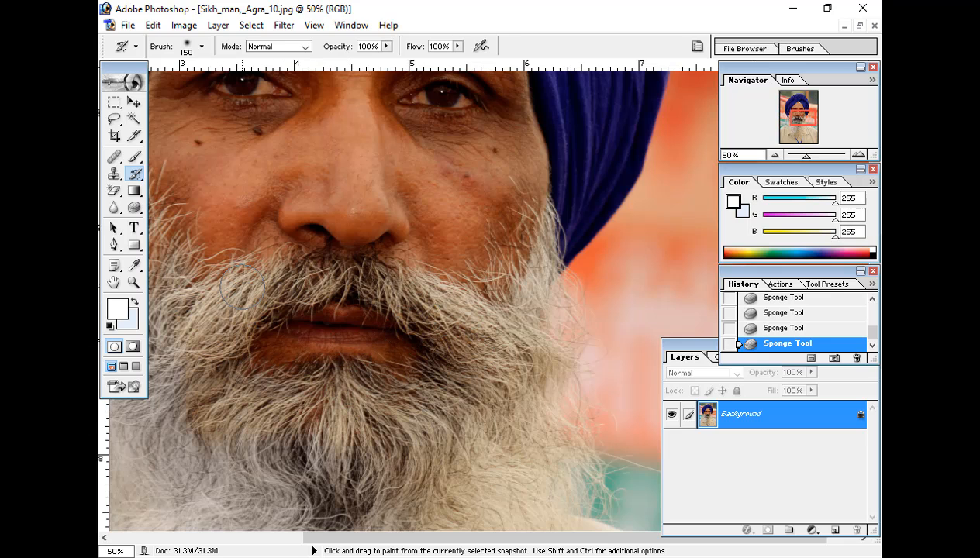
drag(242, 287, 223, 304)
drag(480, 332, 470, 342)
Paint the original colour back into the chin and left side of the beard with the History Brush
drag(282, 423, 284, 436)
drag(285, 440, 287, 454)
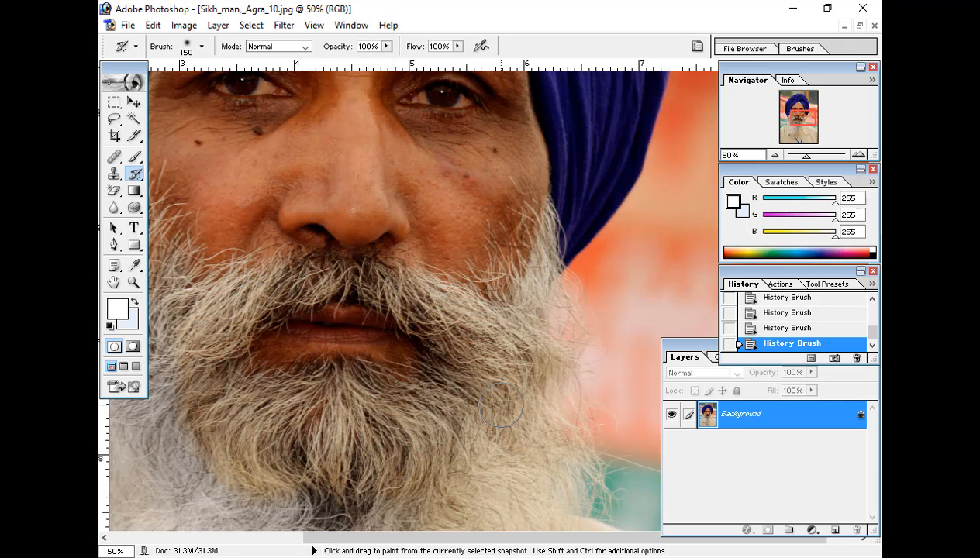
drag(363, 431, 495, 410)
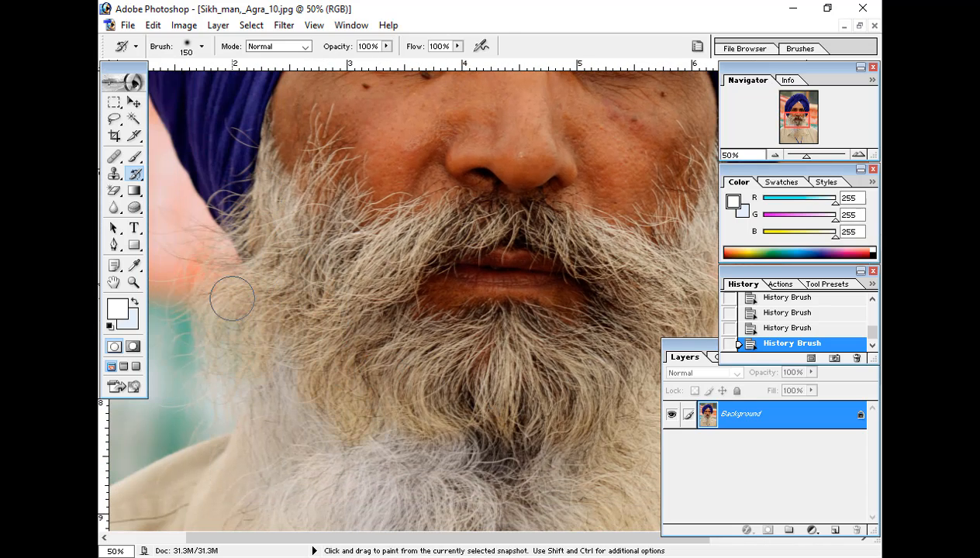
drag(425, 440, 324, 380)
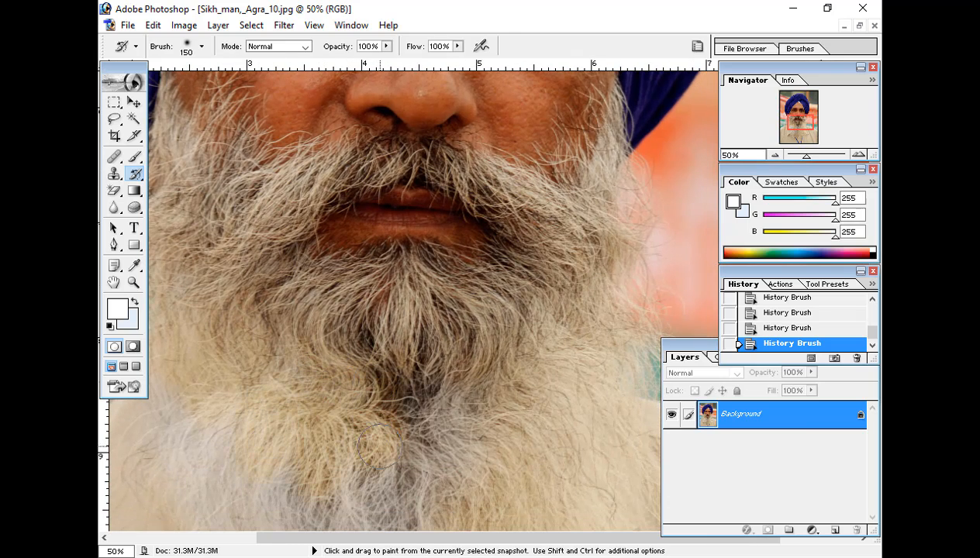
Switch back to the Sponge tool with a 30 px brush and zoom to 200% on the left-hand eye
drag(407, 190, 358, 443)
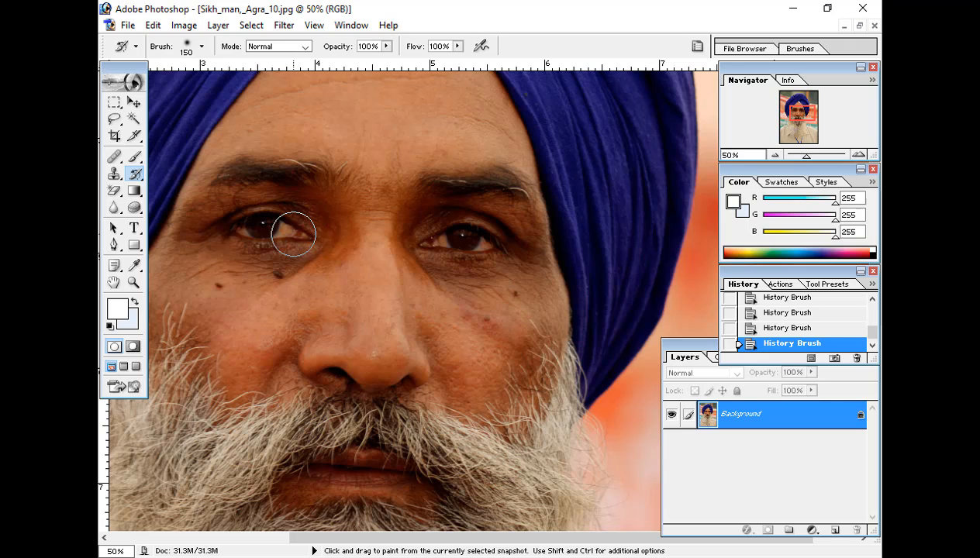
key(bracketleft)
key(bracketleft)
key(bracketleft)
key(bracketleft)
key(bracketleft)
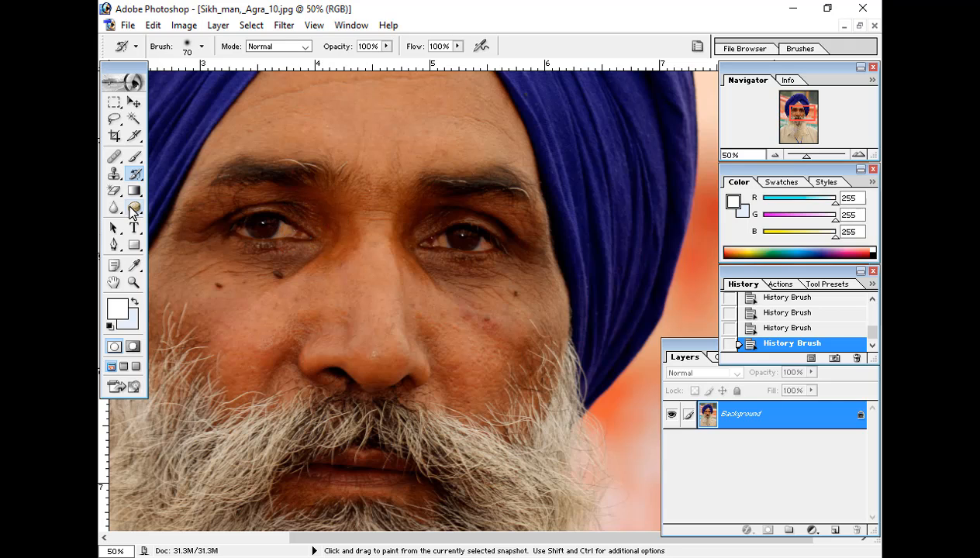
click(132, 209)
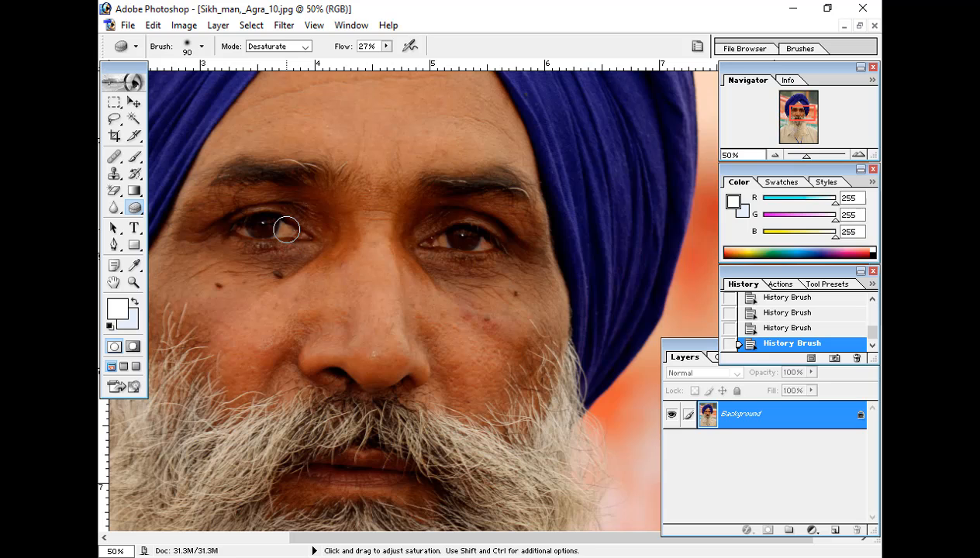
key(bracketleft)
key(bracketleft)
key(bracketleft)
key(ctrl+plus)
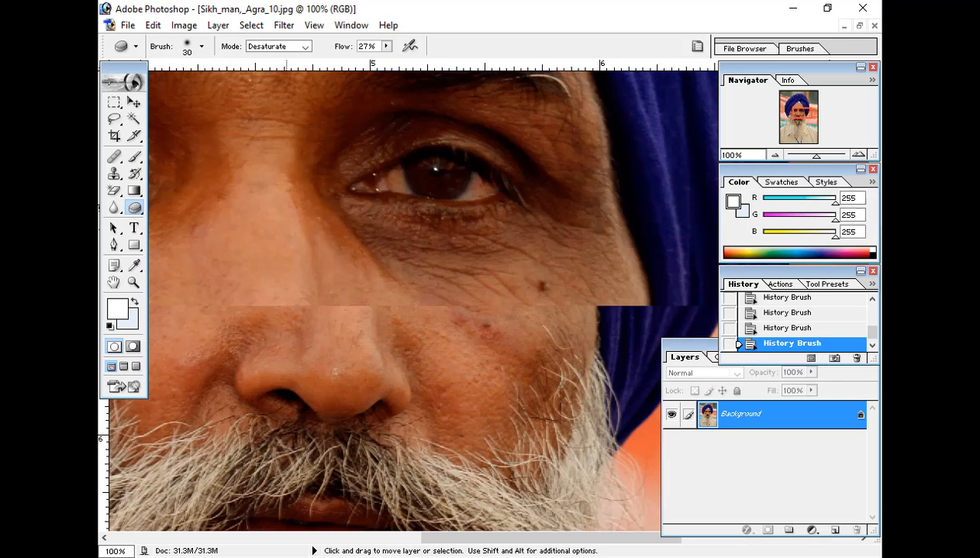
key(ctrl+plus)
drag(267, 266, 486, 370)
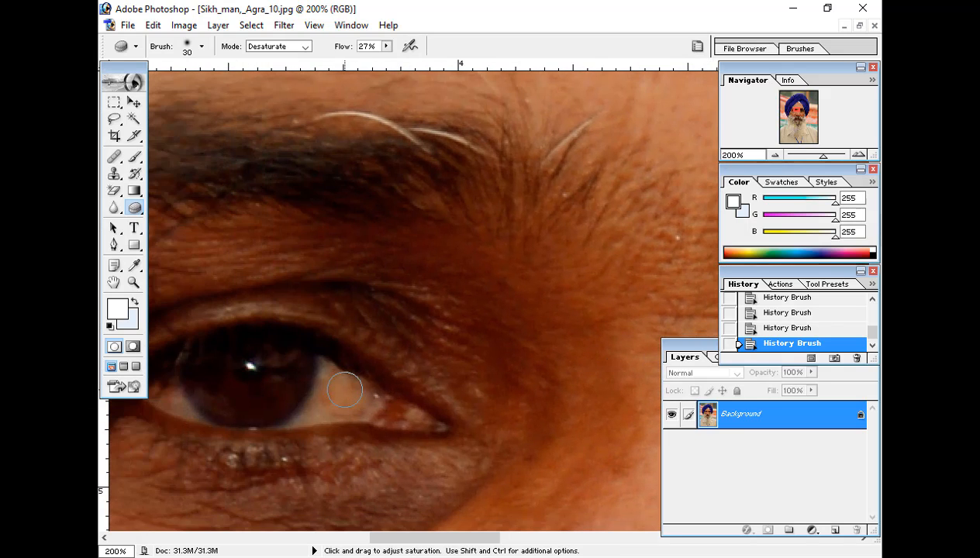
Desaturate the white of the left-hand eye beside its inner corner, reducing the brush to 8 px
mouse_move(345, 390)
mouse_down()
mouse_move(327, 406)
mouse_move(351, 379)
mouse_move(329, 410)
mouse_move(342, 388)
mouse_move(355, 407)
mouse_move(339, 385)
mouse_move(353, 409)
mouse_move(316, 410)
mouse_move(316, 402)
mouse_move(313, 411)
mouse_move(341, 416)
mouse_move(352, 392)
mouse_move(345, 381)
mouse_move(321, 423)
mouse_move(335, 367)
mouse_move(337, 387)
mouse_move(333, 366)
mouse_move(371, 391)
mouse_move(366, 375)
mouse_move(337, 418)
mouse_up()
key(bracketleft)
key(bracketleft)
key(bracketleft)
key(bracketleft)
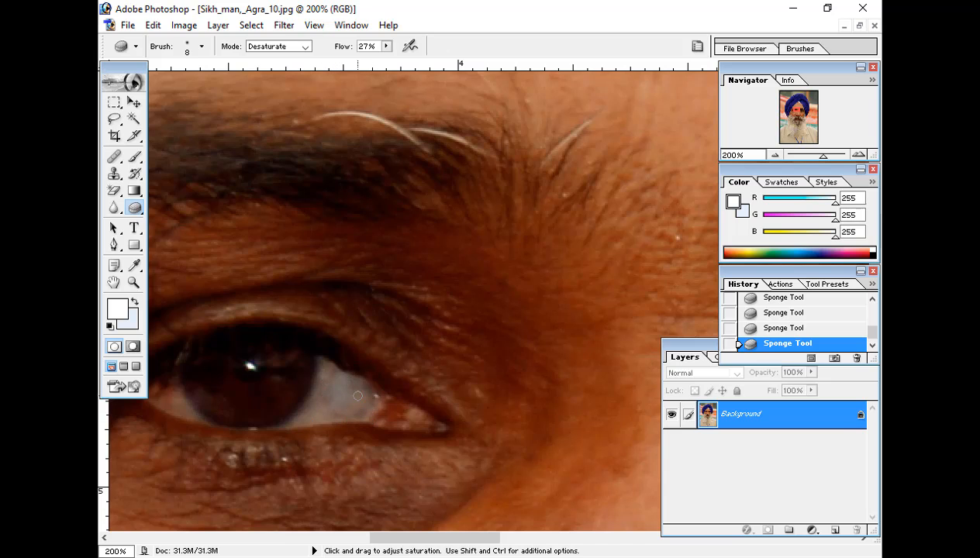
Inspect the desaturated left-hand eye and the brow area up close, and fit the whole portrait in view
scroll(333, 397, up, 1)
key(space)
drag(215, 463, 267, 449)
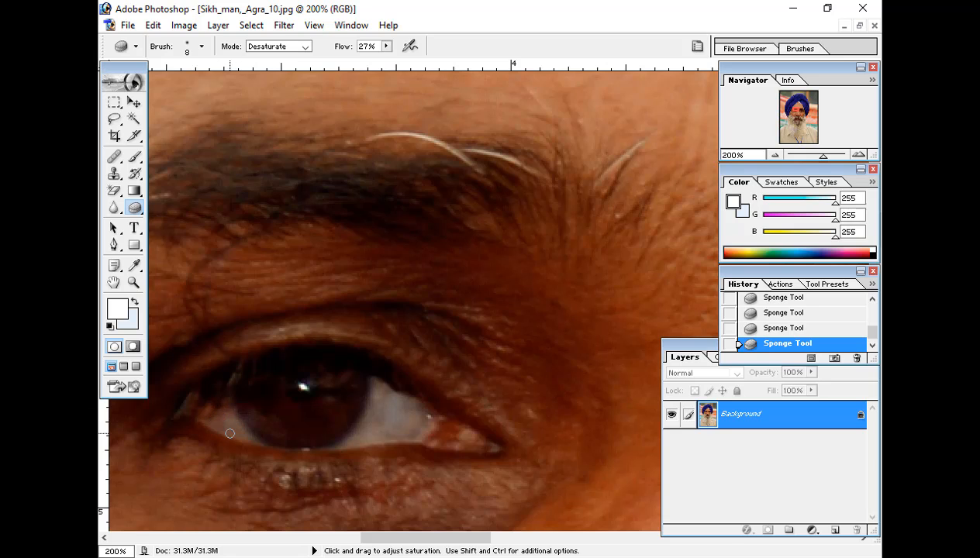
key(space)
drag(611, 445, 334, 374)
drag(373, 413, 522, 468)
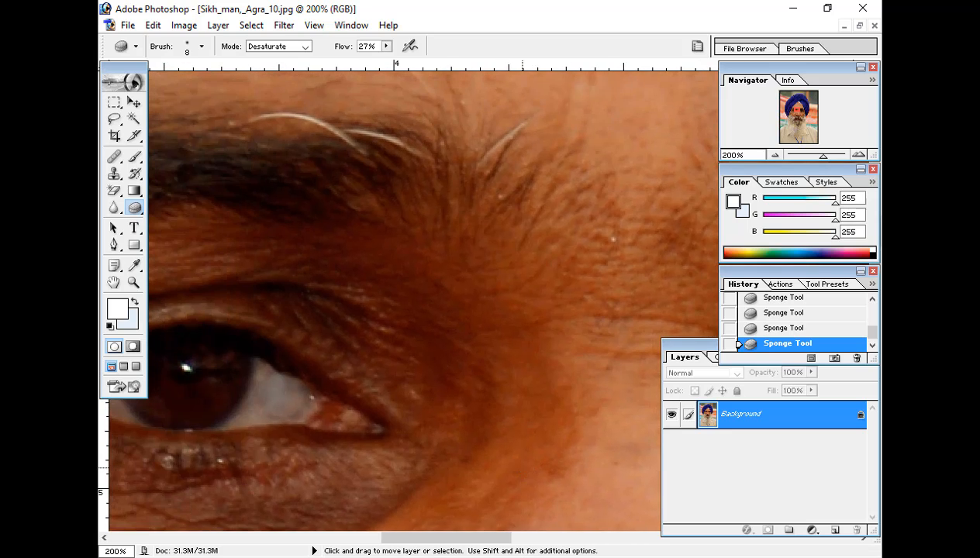
key(ctrl+0)
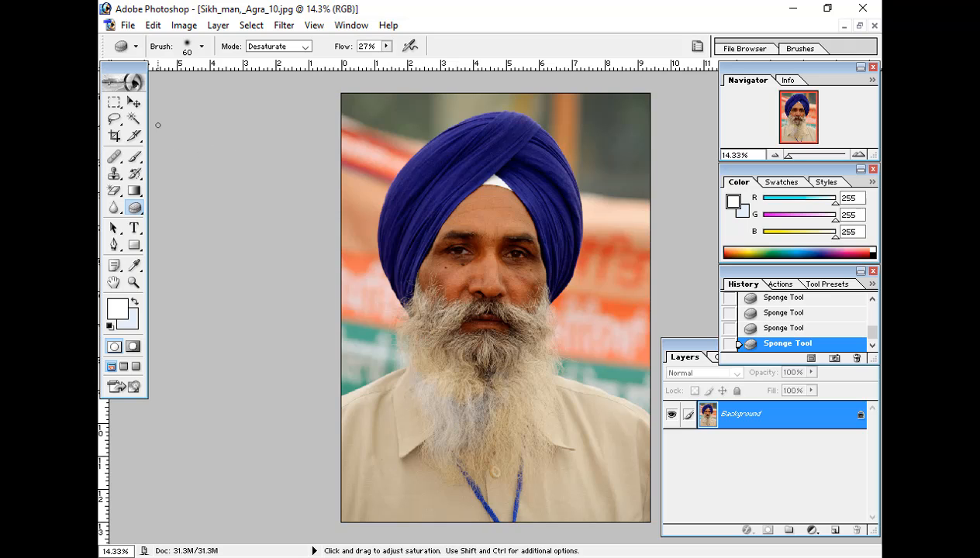
Switch to the Move tool and close Sikh_man,_Agra_10.jpg without saving its changes
click(134, 102)
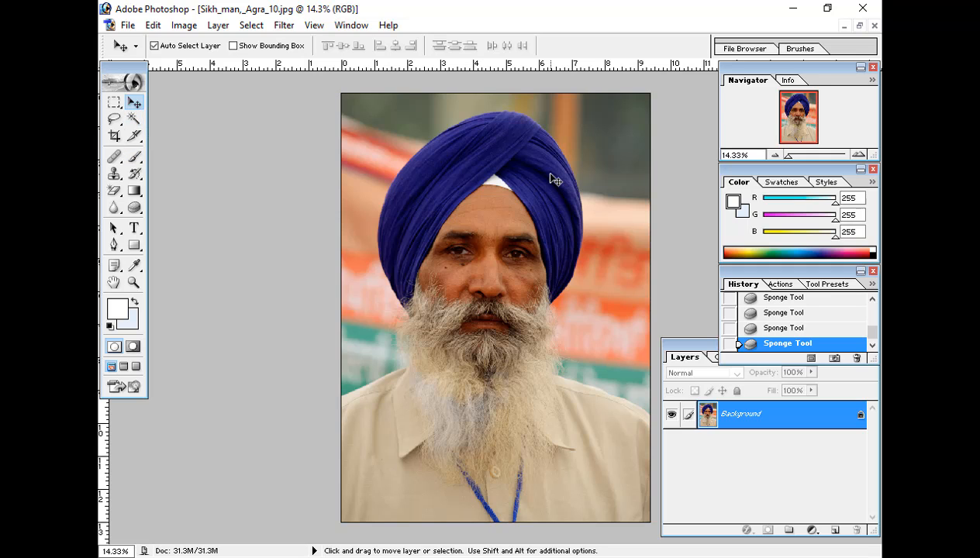
click(875, 25)
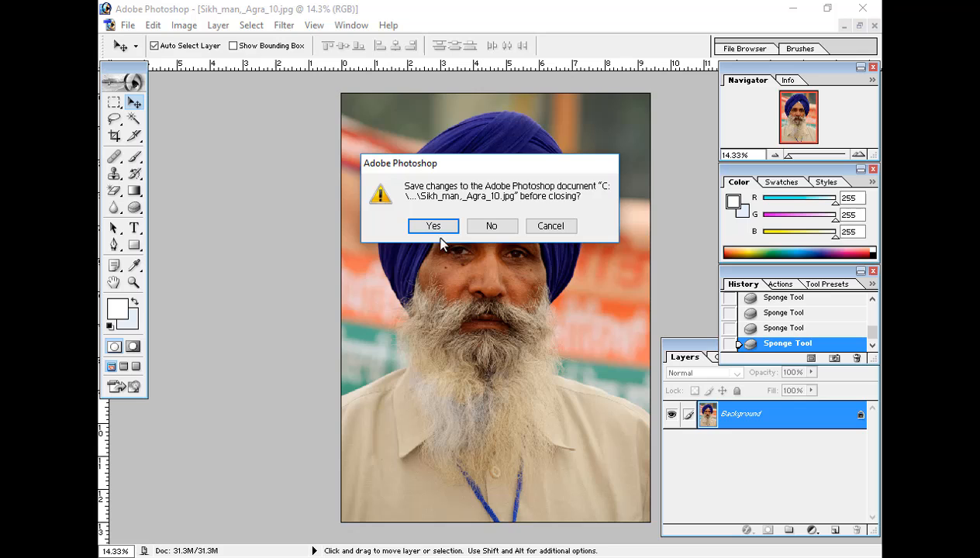
click(491, 225)
Examine the mannequin's desaturated face, neck and dress at 300%, and return the view to 100%
scroll(470, 289, up, 7)
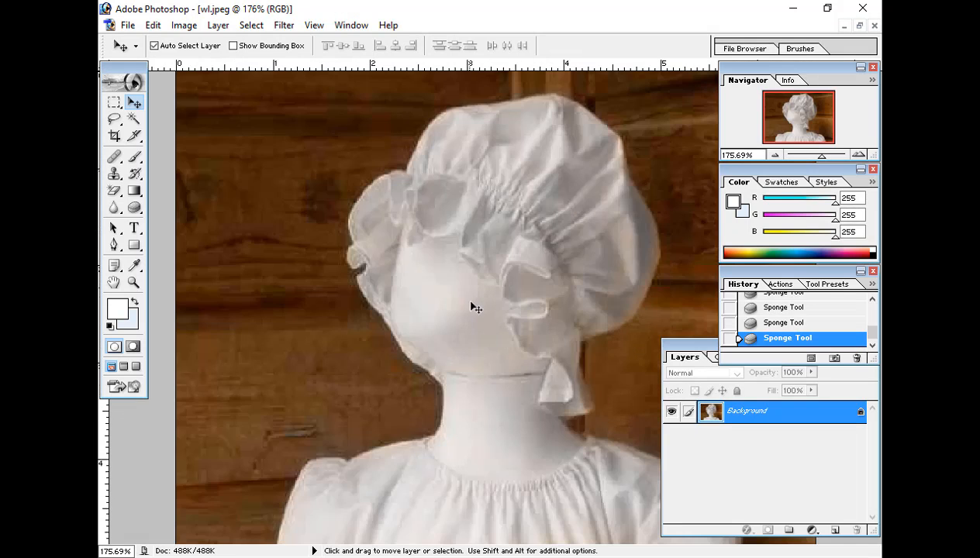
scroll(471, 306, up, 3)
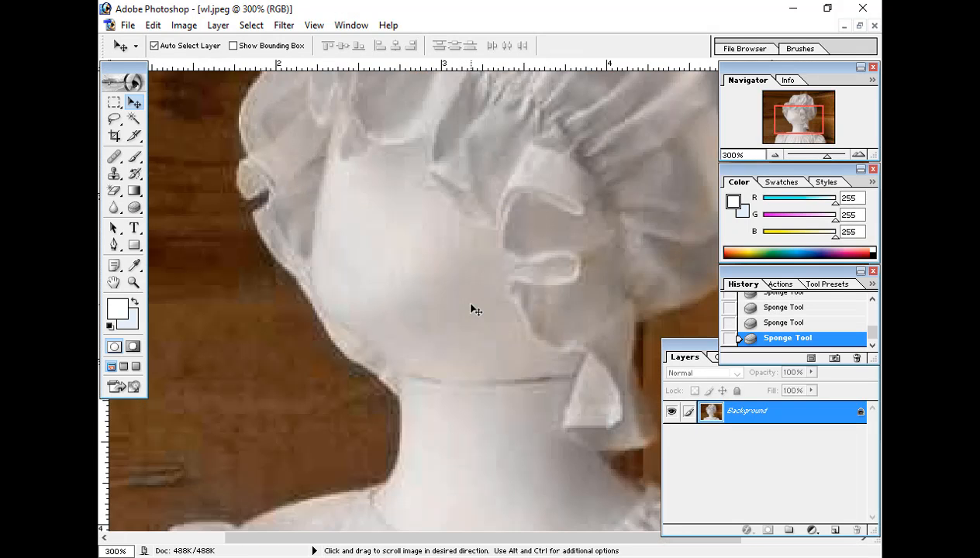
drag(471, 306, 399, 183)
drag(425, 334, 373, 274)
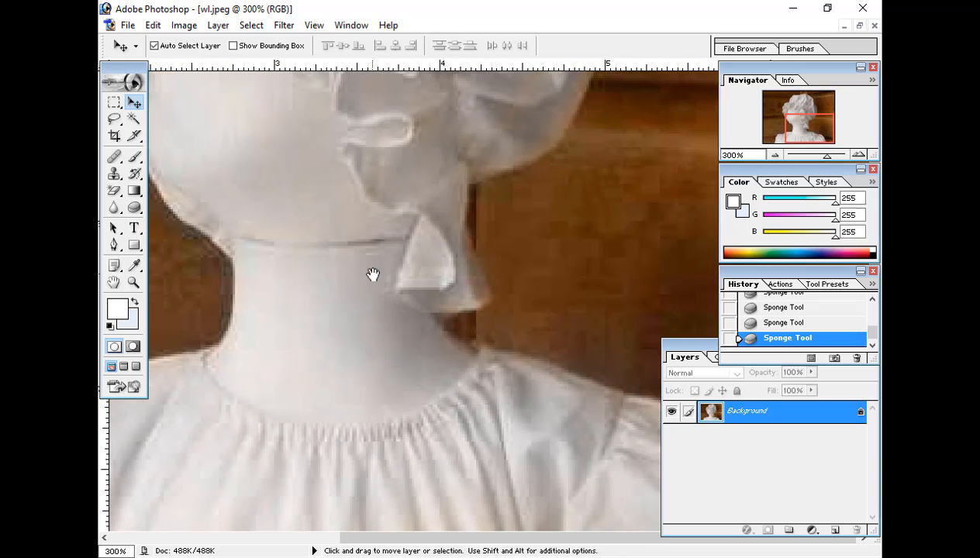
key(ctrl+alt+0)
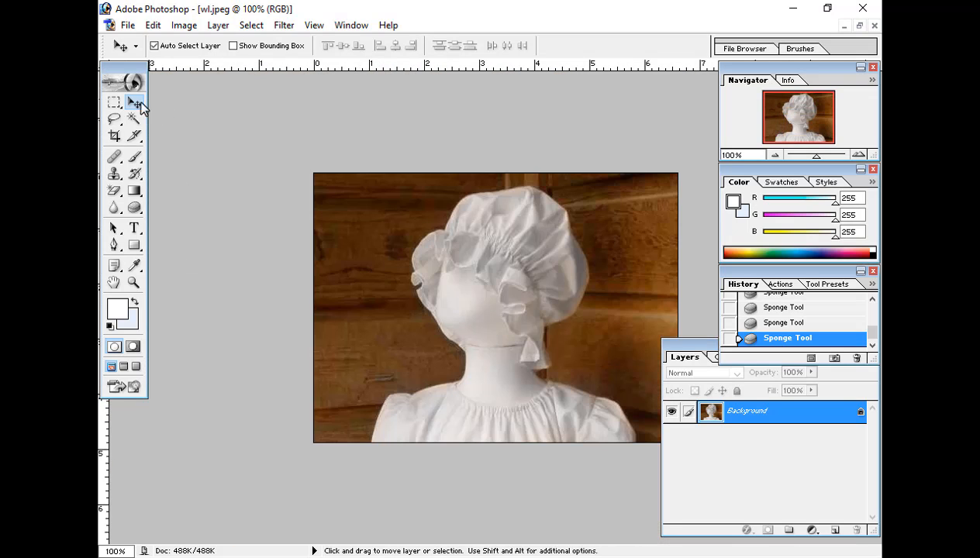
Lasso the mannequin's outline and mask a duplicate of the Background layer with that selection, hiding the original layer
click(114, 120)
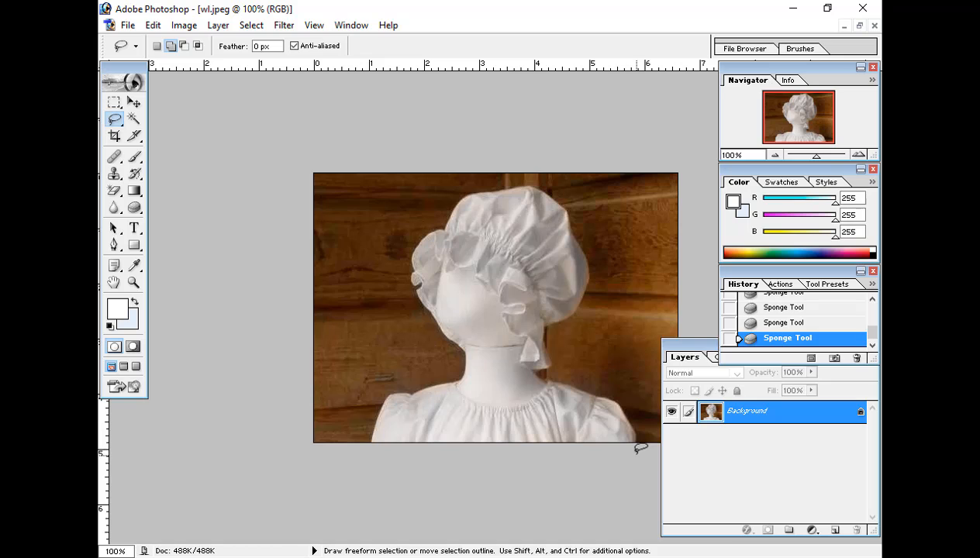
mouse_move(637, 442)
mouse_down()
mouse_move(613, 395)
mouse_move(541, 372)
mouse_move(541, 325)
mouse_move(569, 307)
mouse_move(578, 270)
mouse_move(563, 206)
mouse_move(528, 191)
mouse_move(473, 205)
mouse_move(422, 263)
mouse_move(419, 297)
mouse_move(465, 385)
mouse_move(450, 402)
mouse_move(416, 407)
mouse_move(415, 458)
mouse_move(558, 465)
mouse_up()
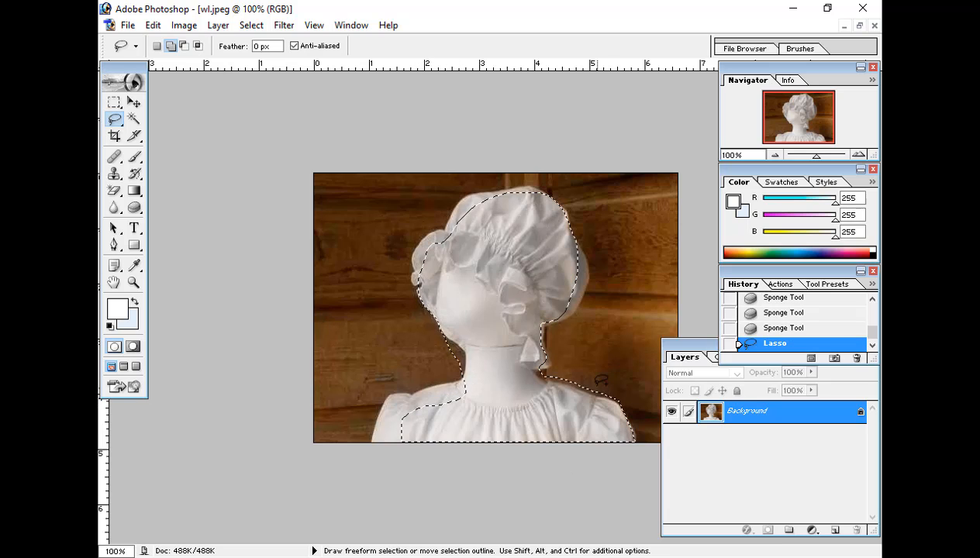
drag(758, 409, 838, 531)
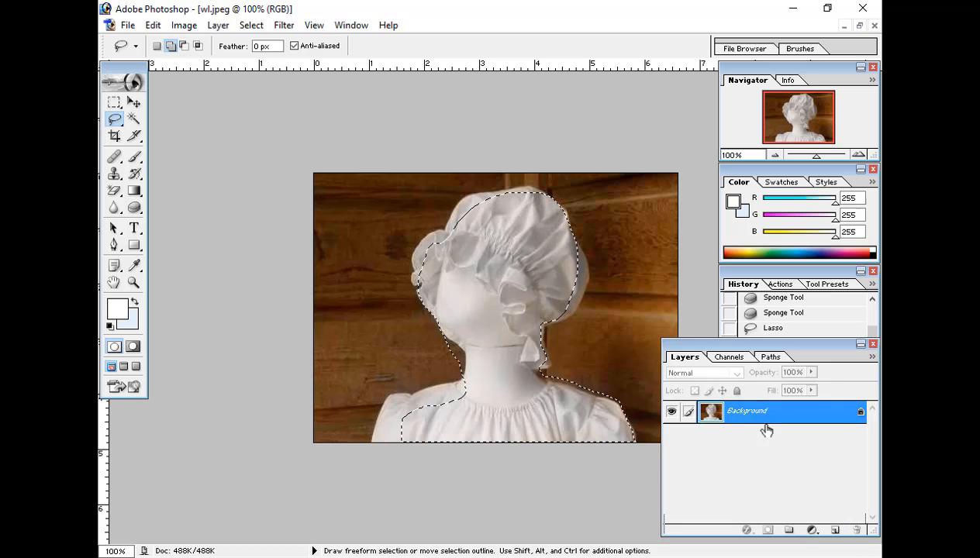
click(671, 434)
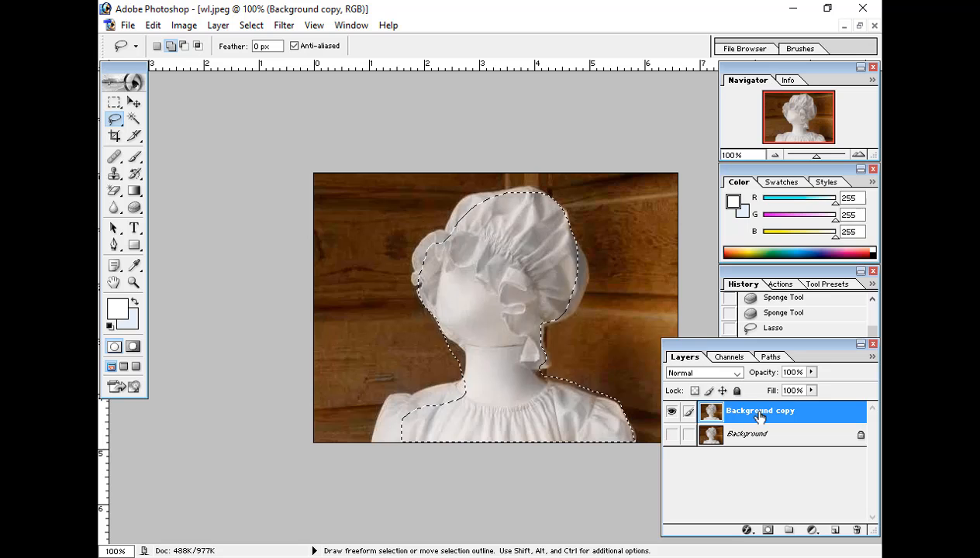
click(769, 530)
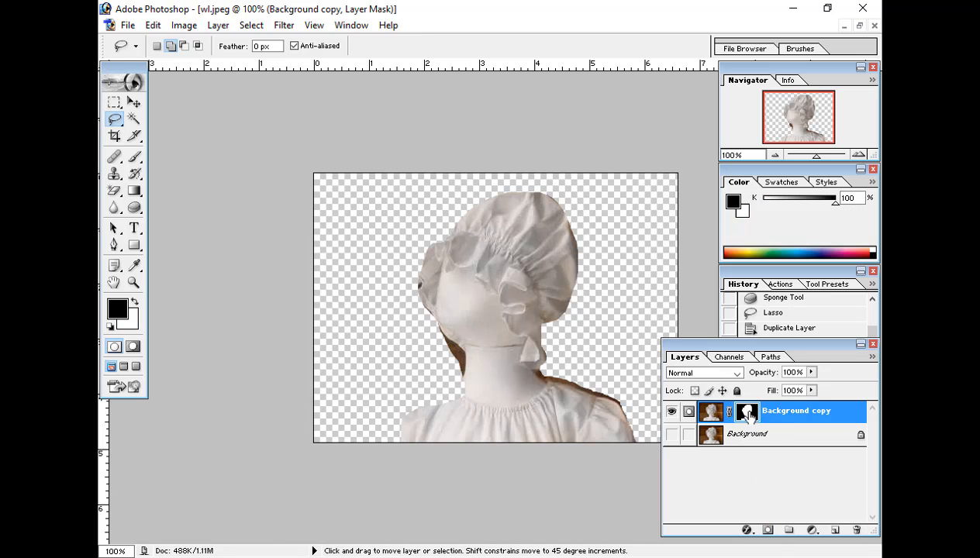
Load the layer mask as a selection and add a Hue/Saturation adjustment layer with Saturation -100 and Lightness +30
ctrl+click(749, 416)
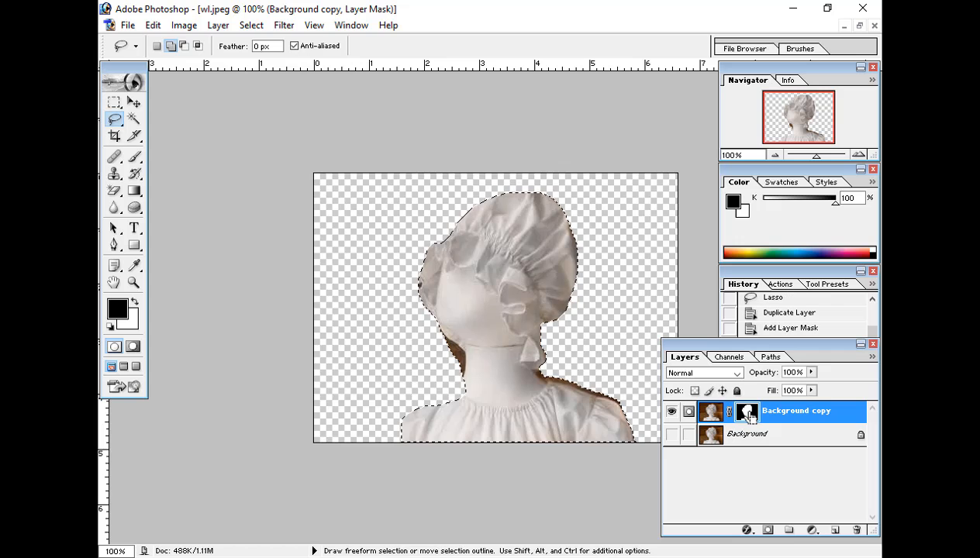
click(812, 530)
click(799, 411)
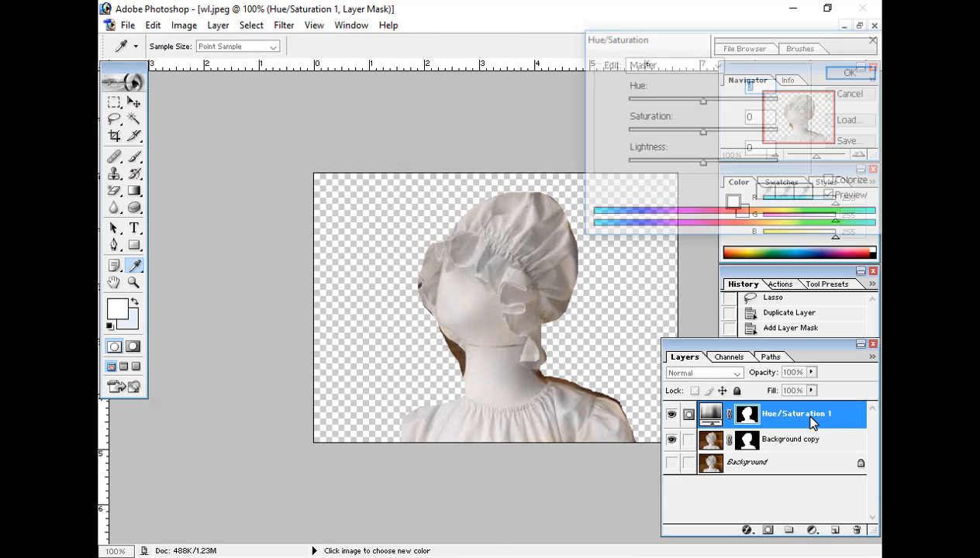
drag(703, 131, 590, 148)
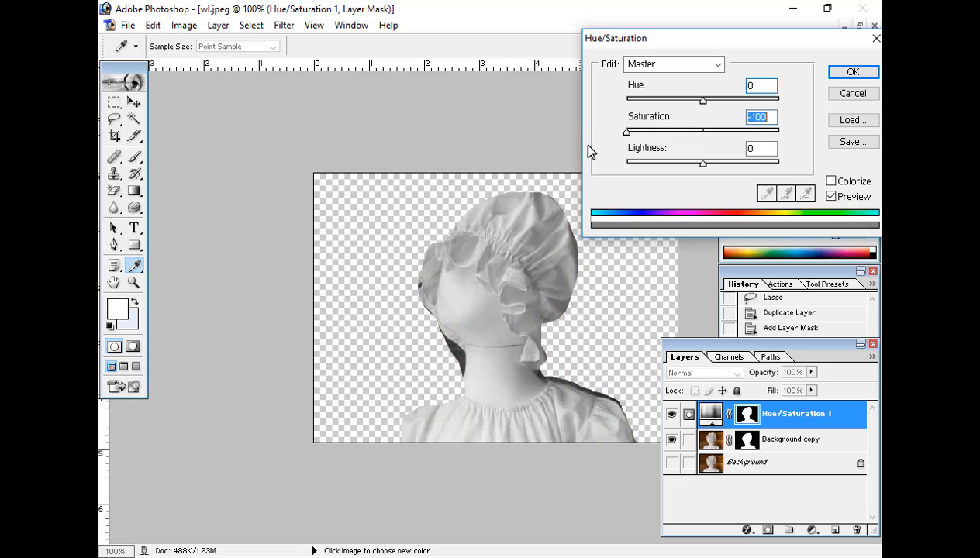
drag(704, 163, 719, 164)
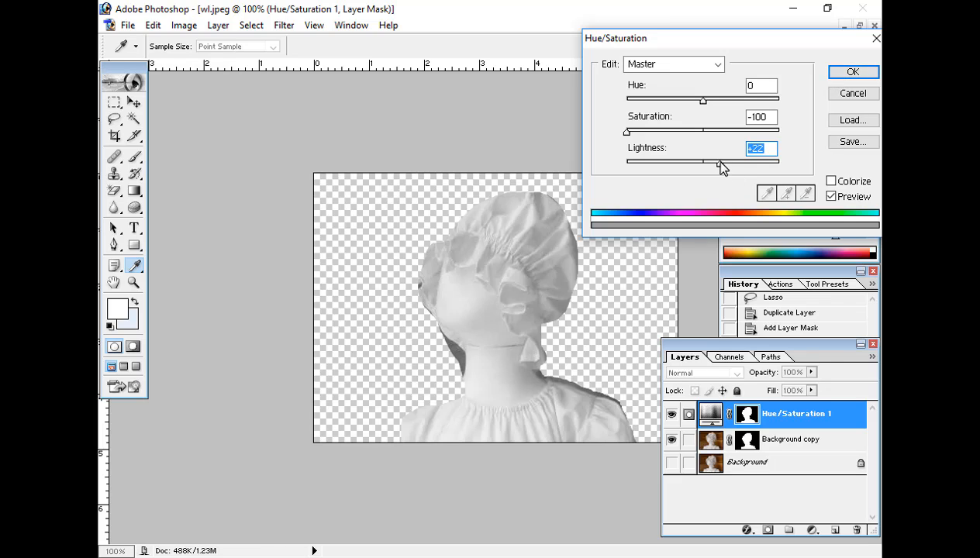
drag(721, 168, 728, 168)
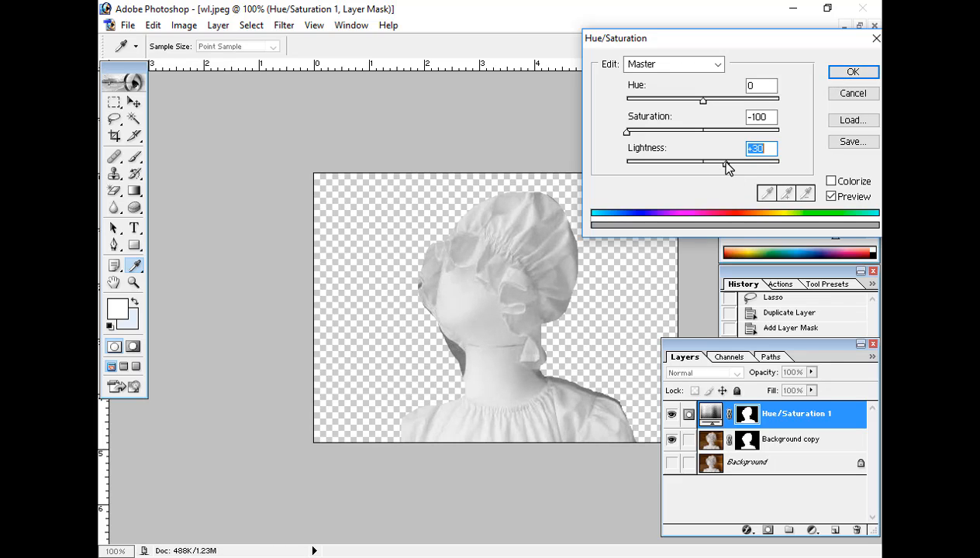
click(851, 72)
Show the original Background layer again and inspect the whitened mannequin at about 193%
click(672, 462)
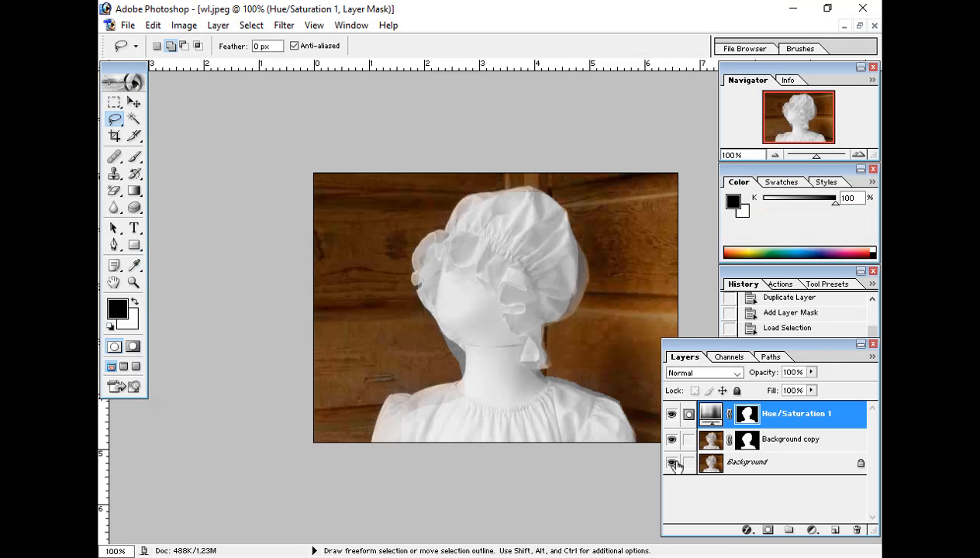
scroll(572, 319, up, 7)
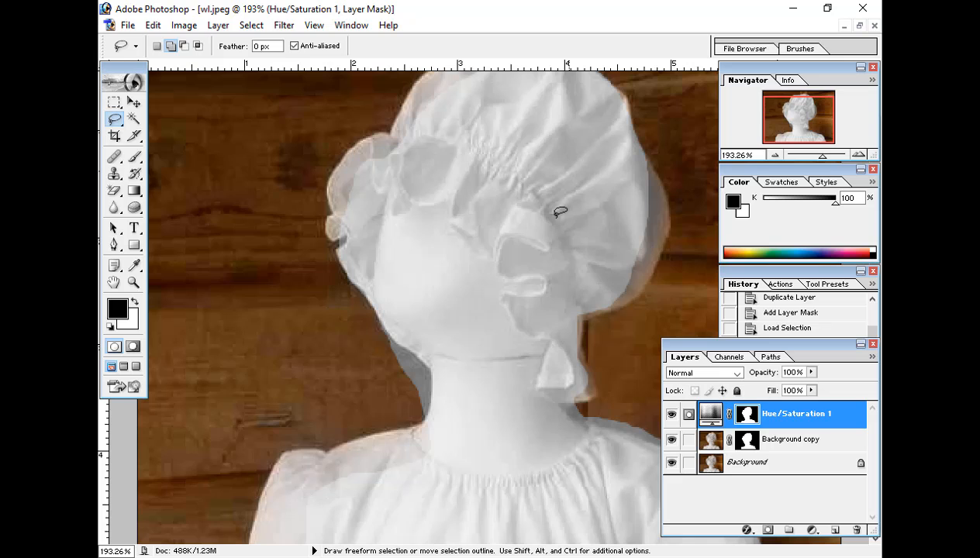
scroll(527, 271, up, 2)
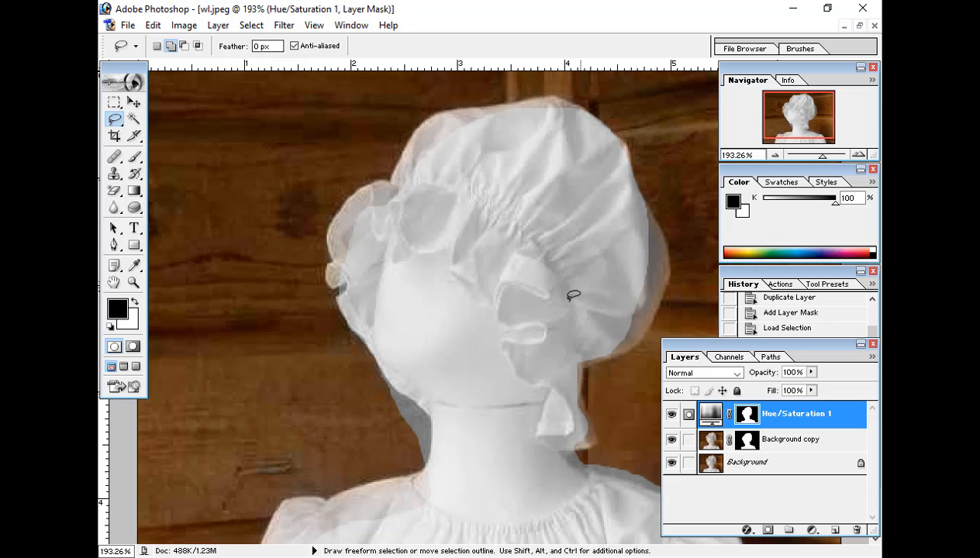
Close wl.jpeg without saving its changes and switch to the Move tool
click(874, 26)
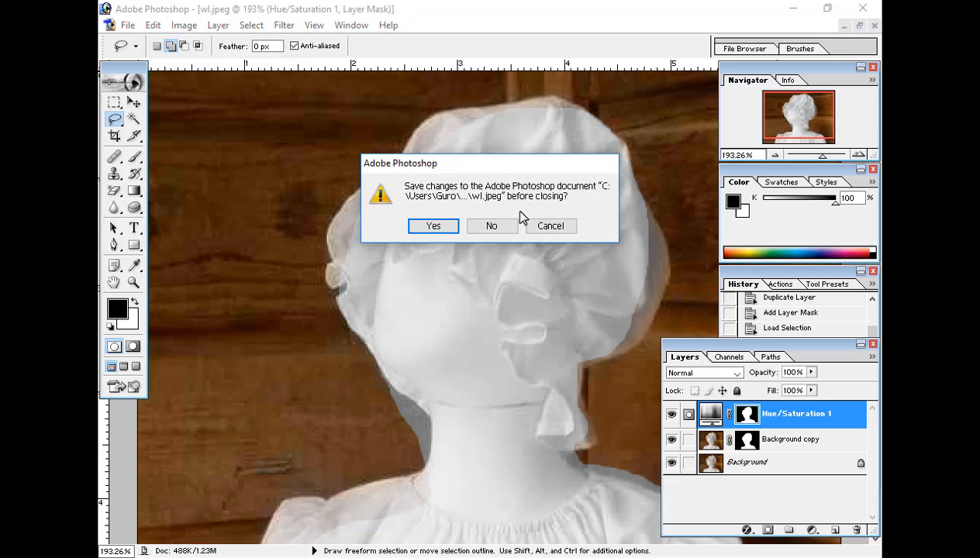
click(493, 223)
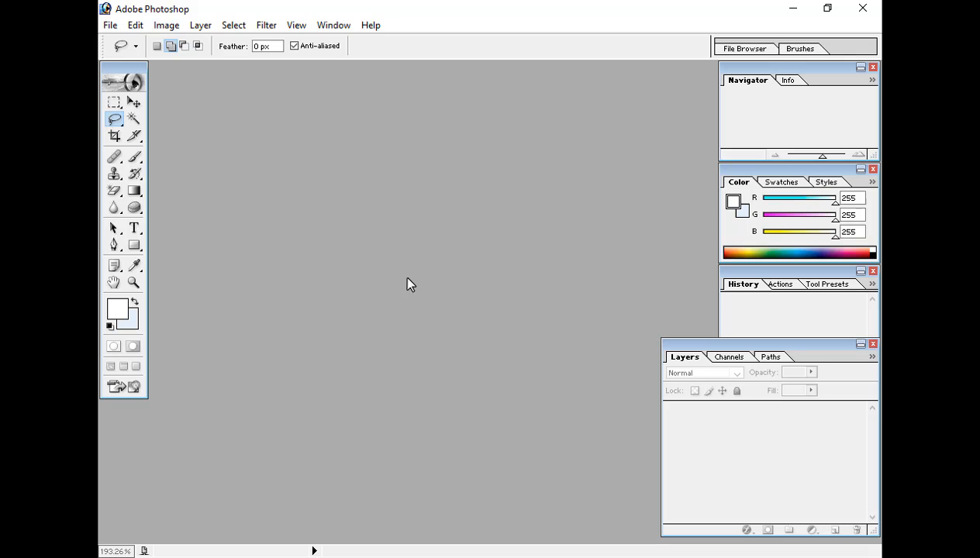
click(133, 103)
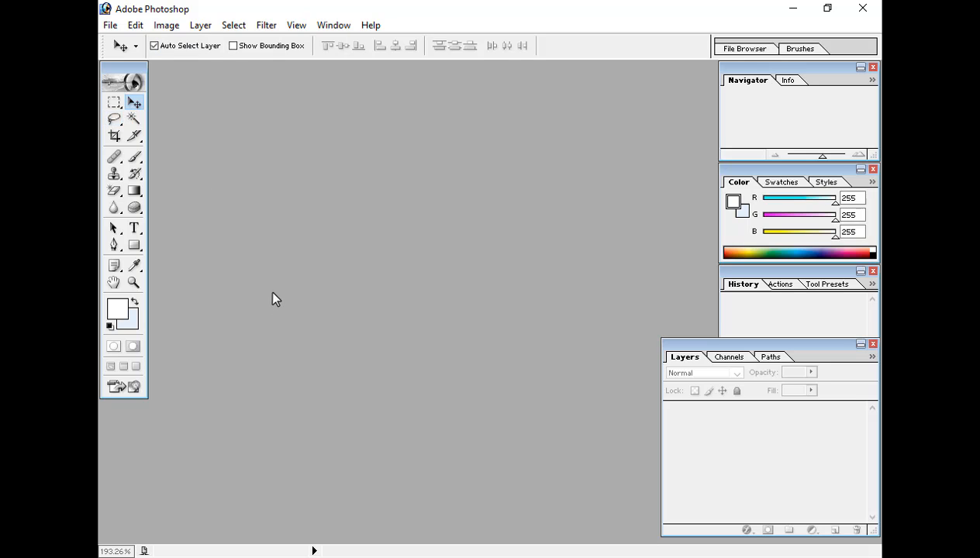
Browse the images in the Resources folder and dismiss the Open dialog without opening a file
double_click(361, 287)
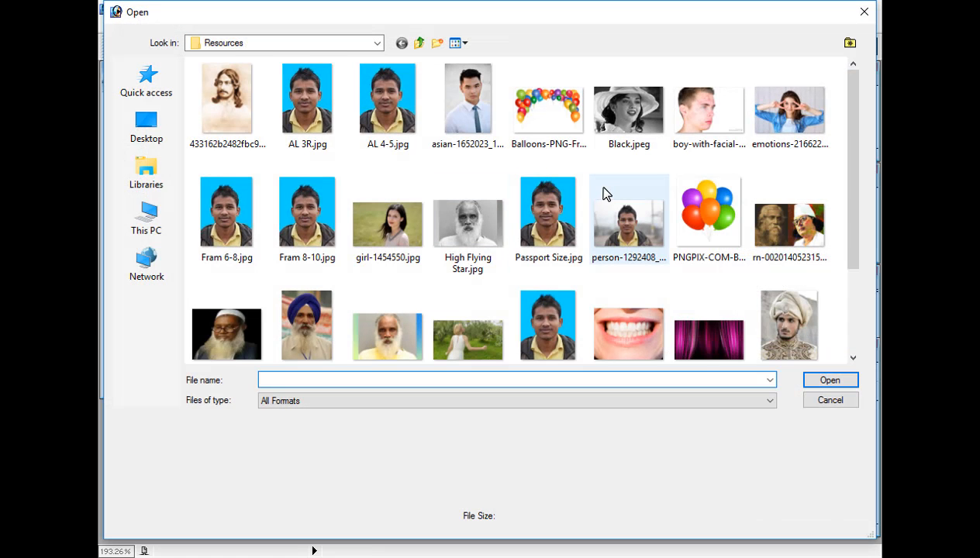
scroll(621, 209, down, 2)
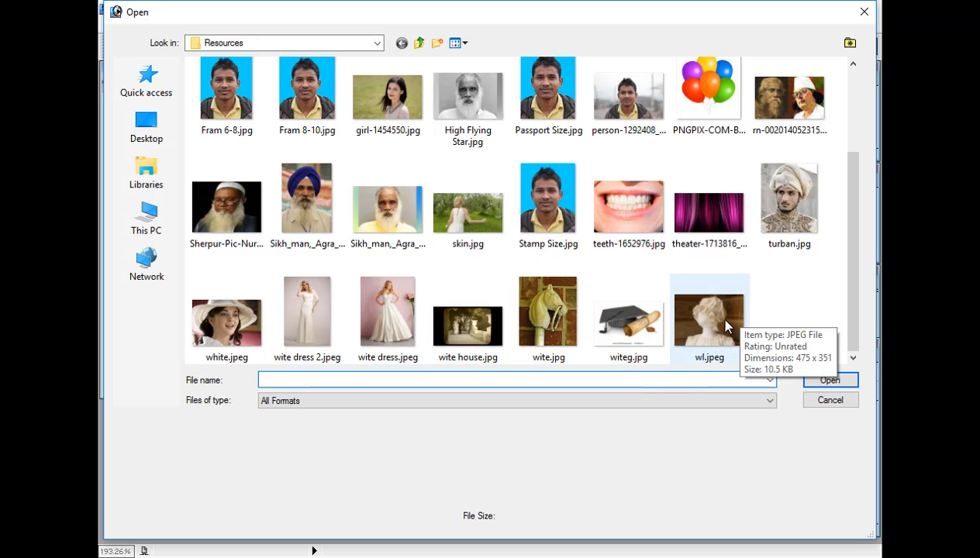
click(864, 12)
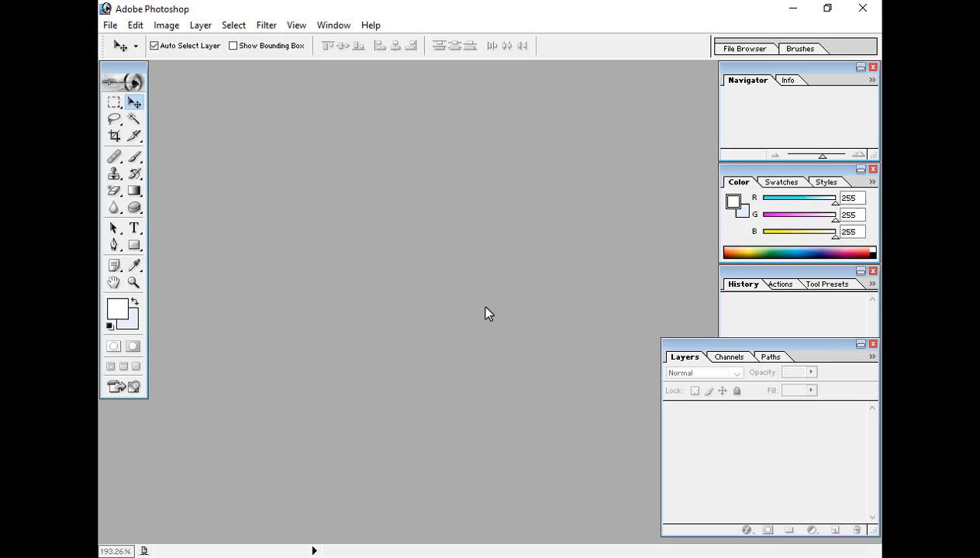
key(XF86AudioRaiseVolume)
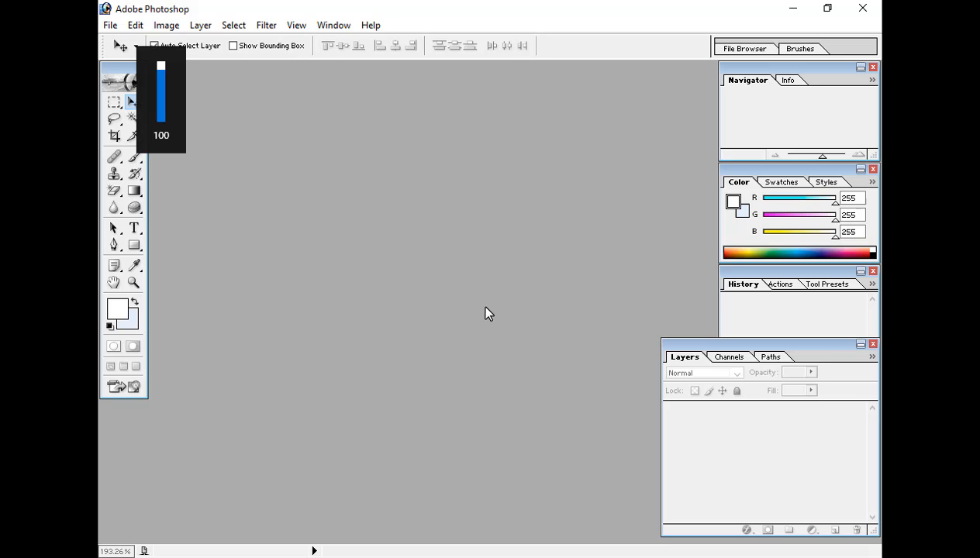